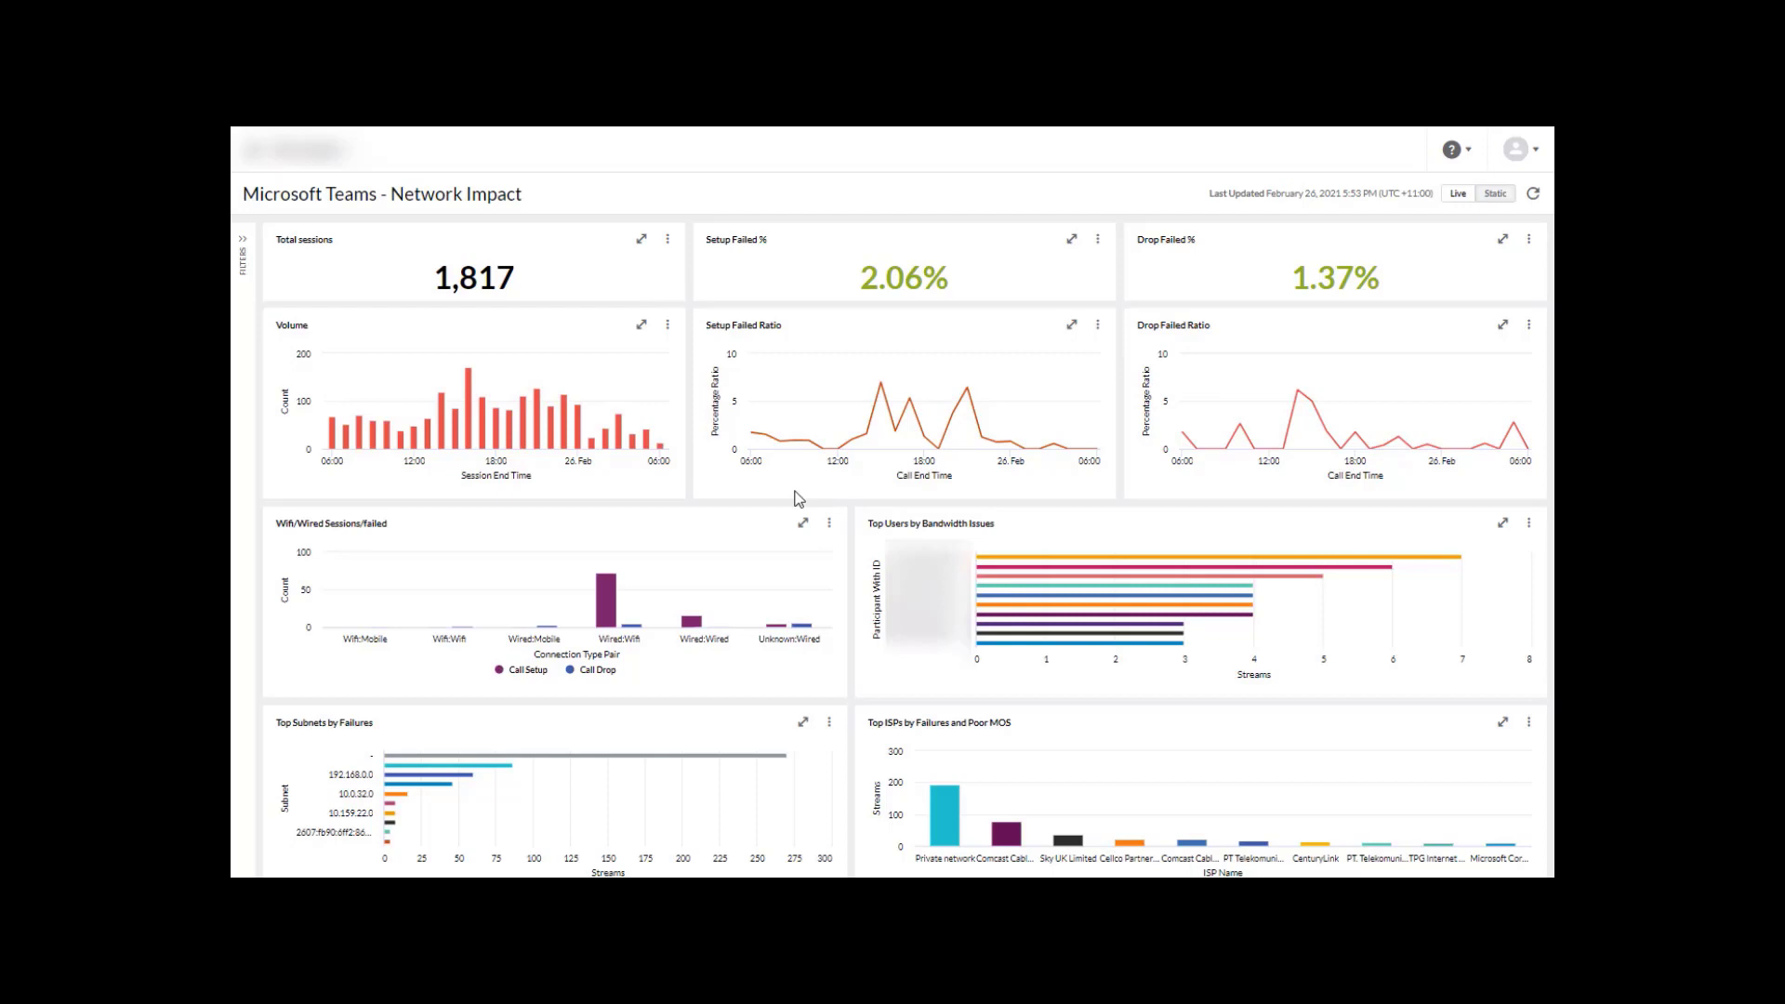
# Bring up the ⋮ options menu on the Setup Failed Ratio chart tile.
pyautogui.moveTo(771, 439)
# Explore the Setup Fail Ratio data and collapse the Microsoft Teams, Skype for Business Online and Interaction Type filters.
pyautogui.click(1099, 327)
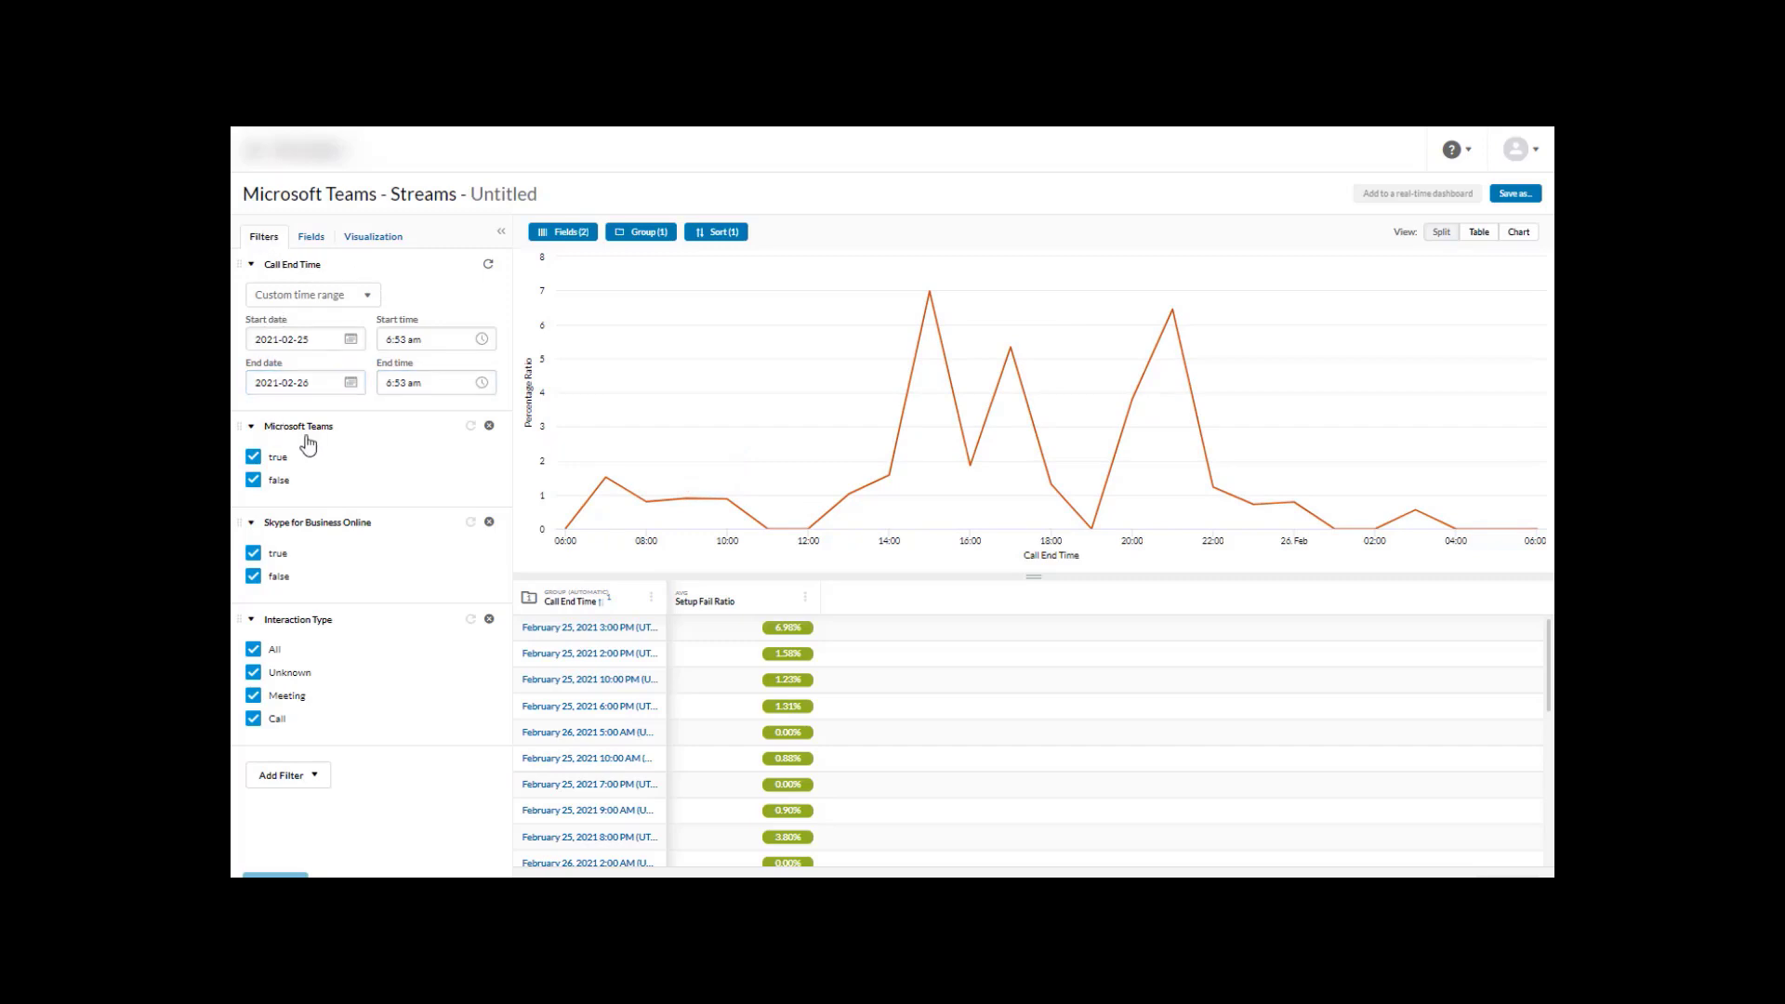
pyautogui.click(249, 429)
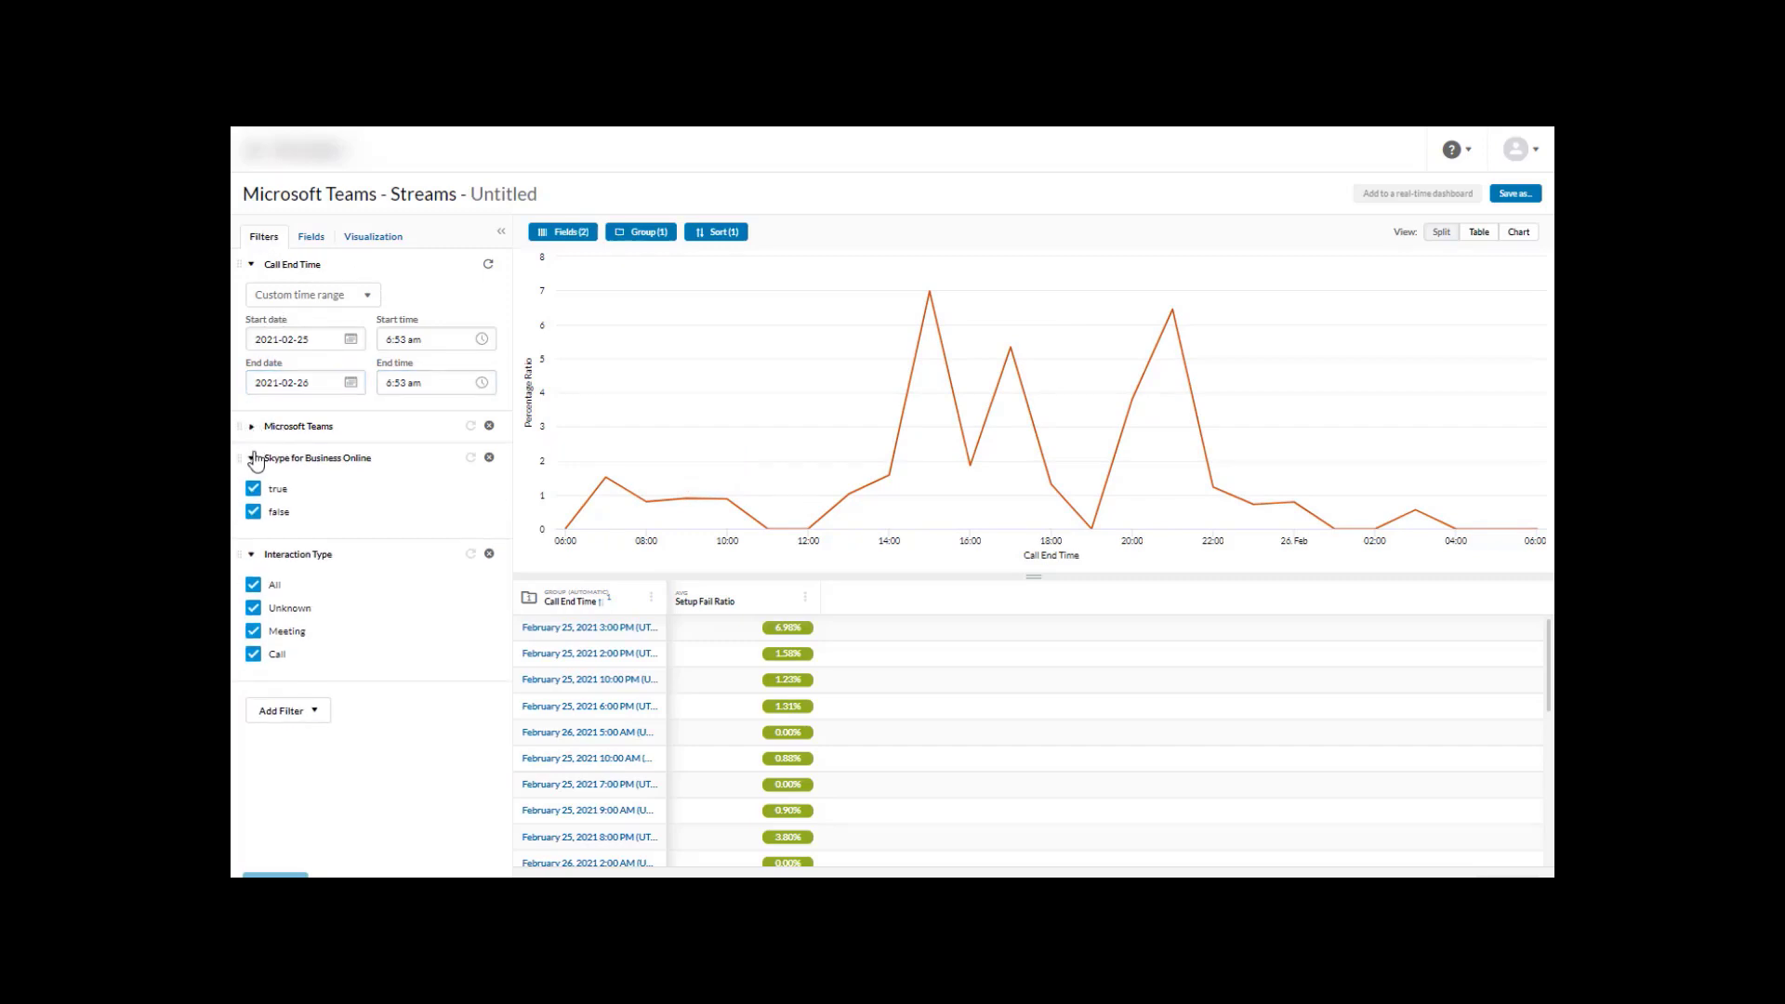
pyautogui.click(251, 456)
pyautogui.click(253, 490)
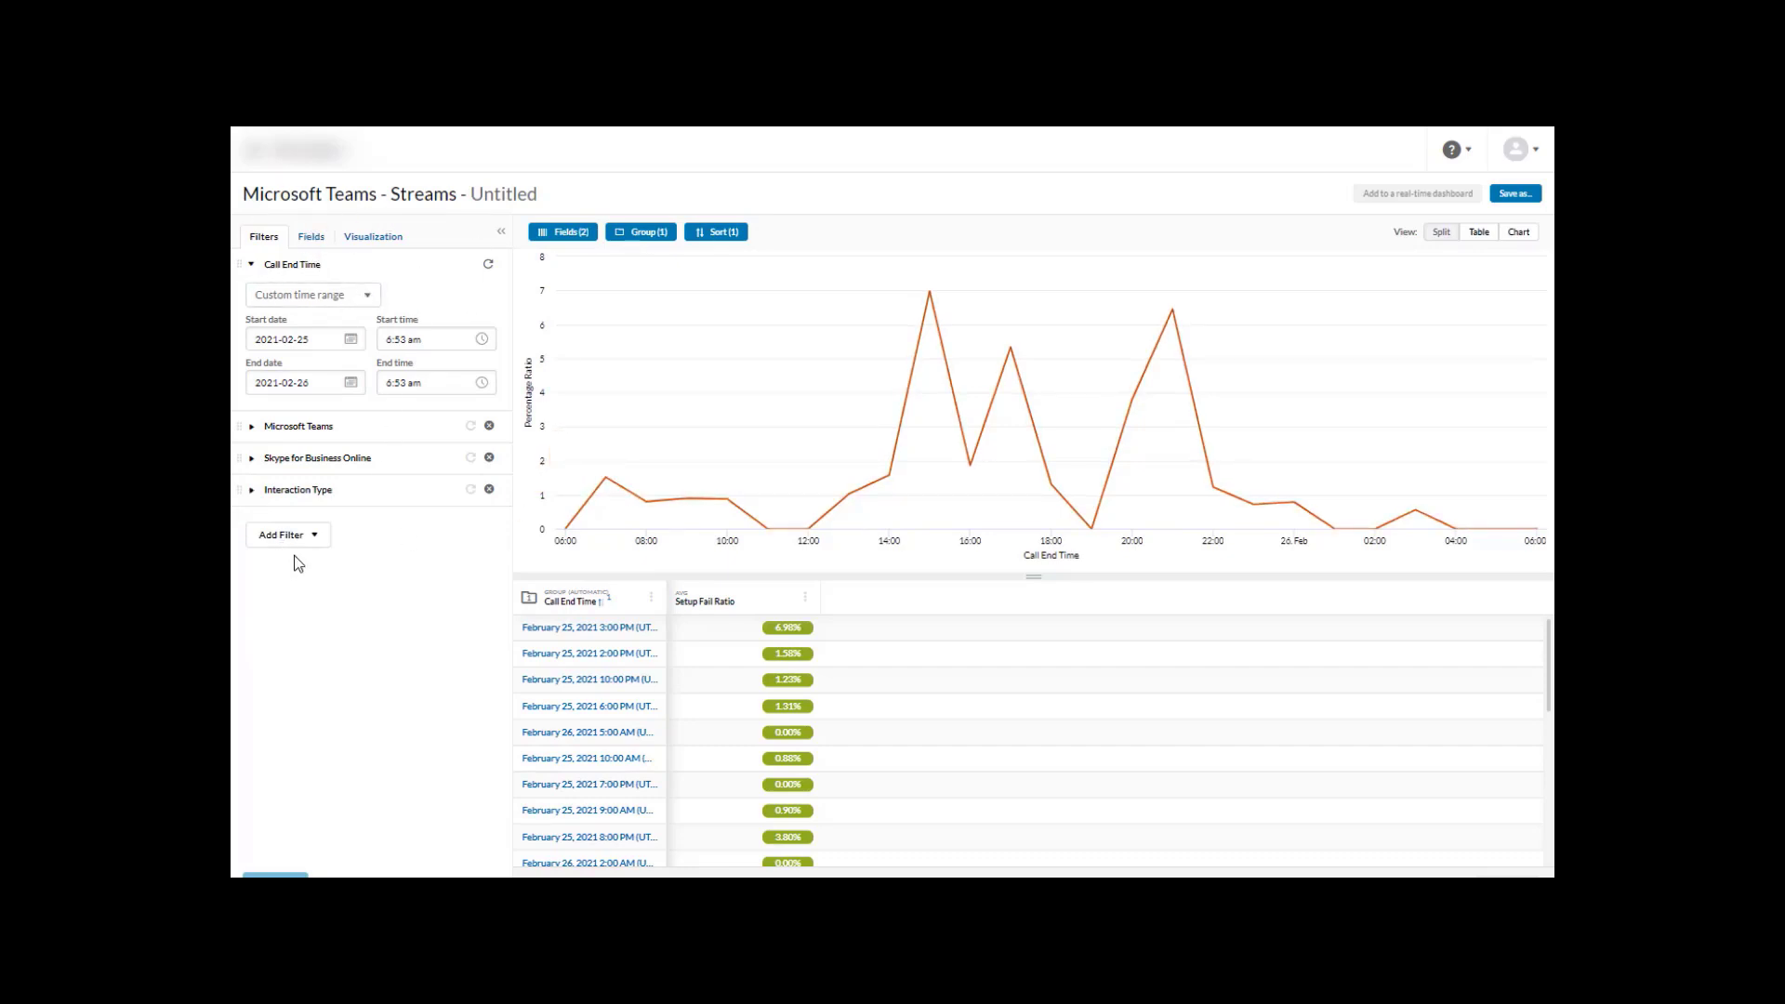
# Search the field list for 'coun' and add Caller Country Code as a table column.
pyautogui.click(312, 238)
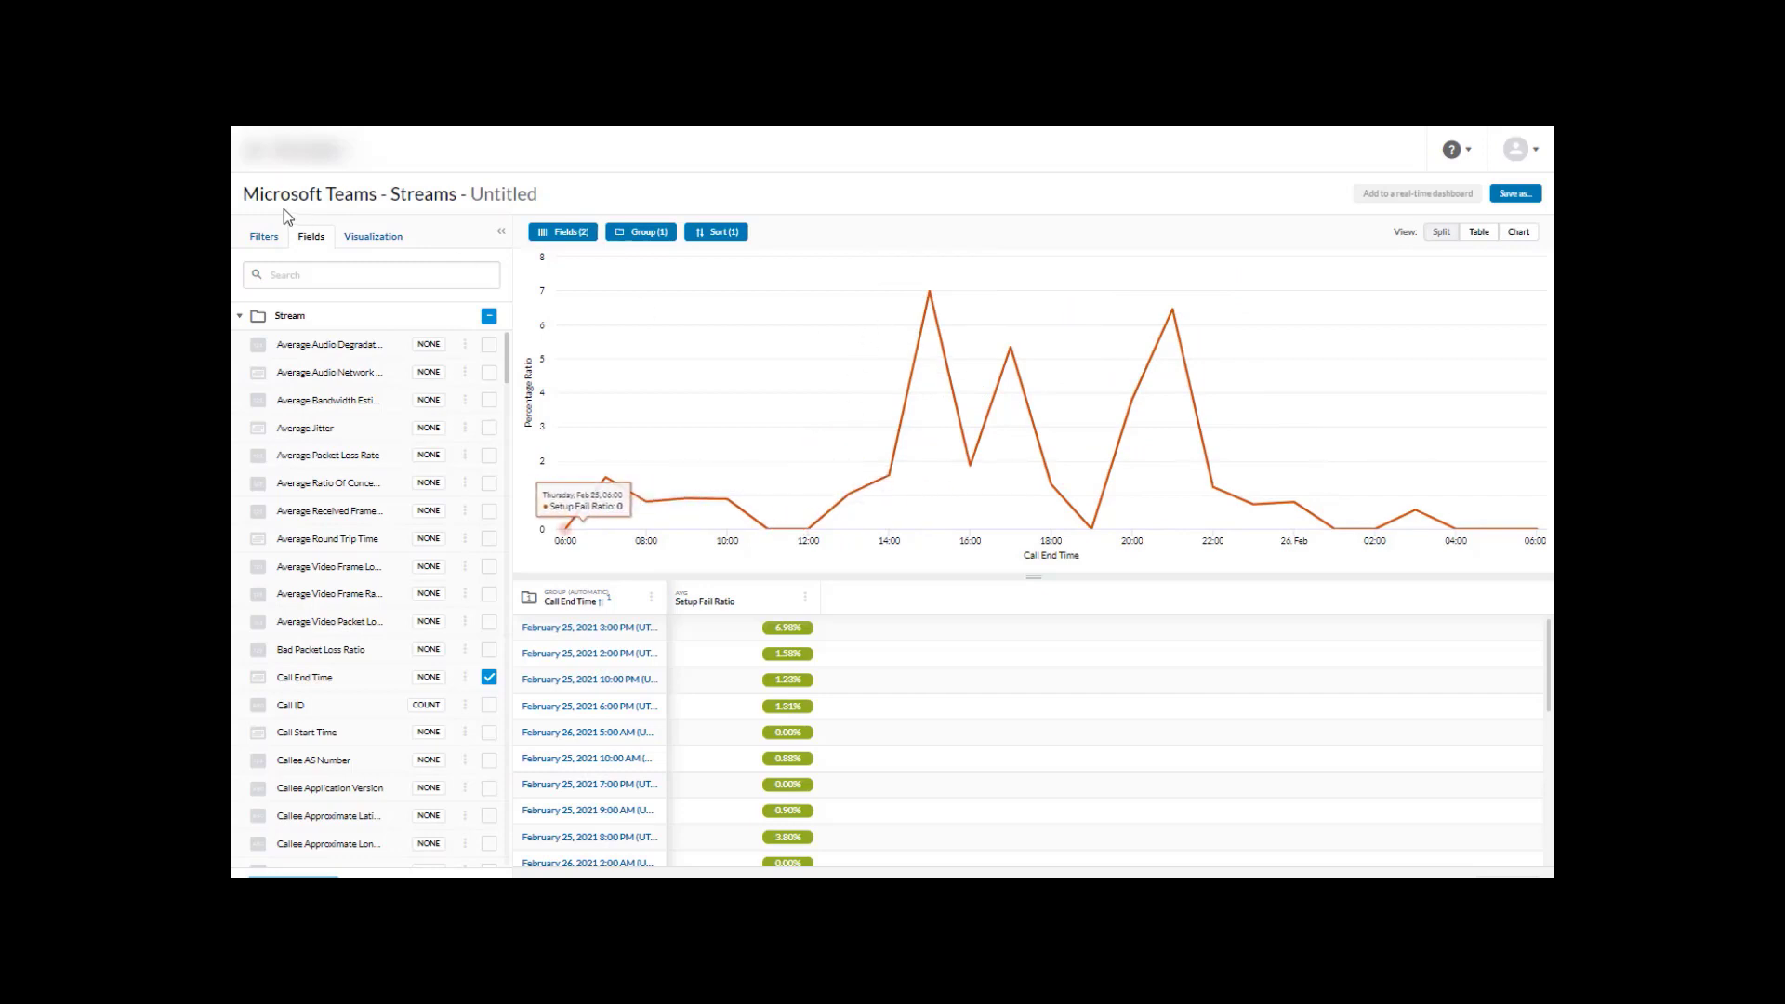
pyautogui.click(287, 273)
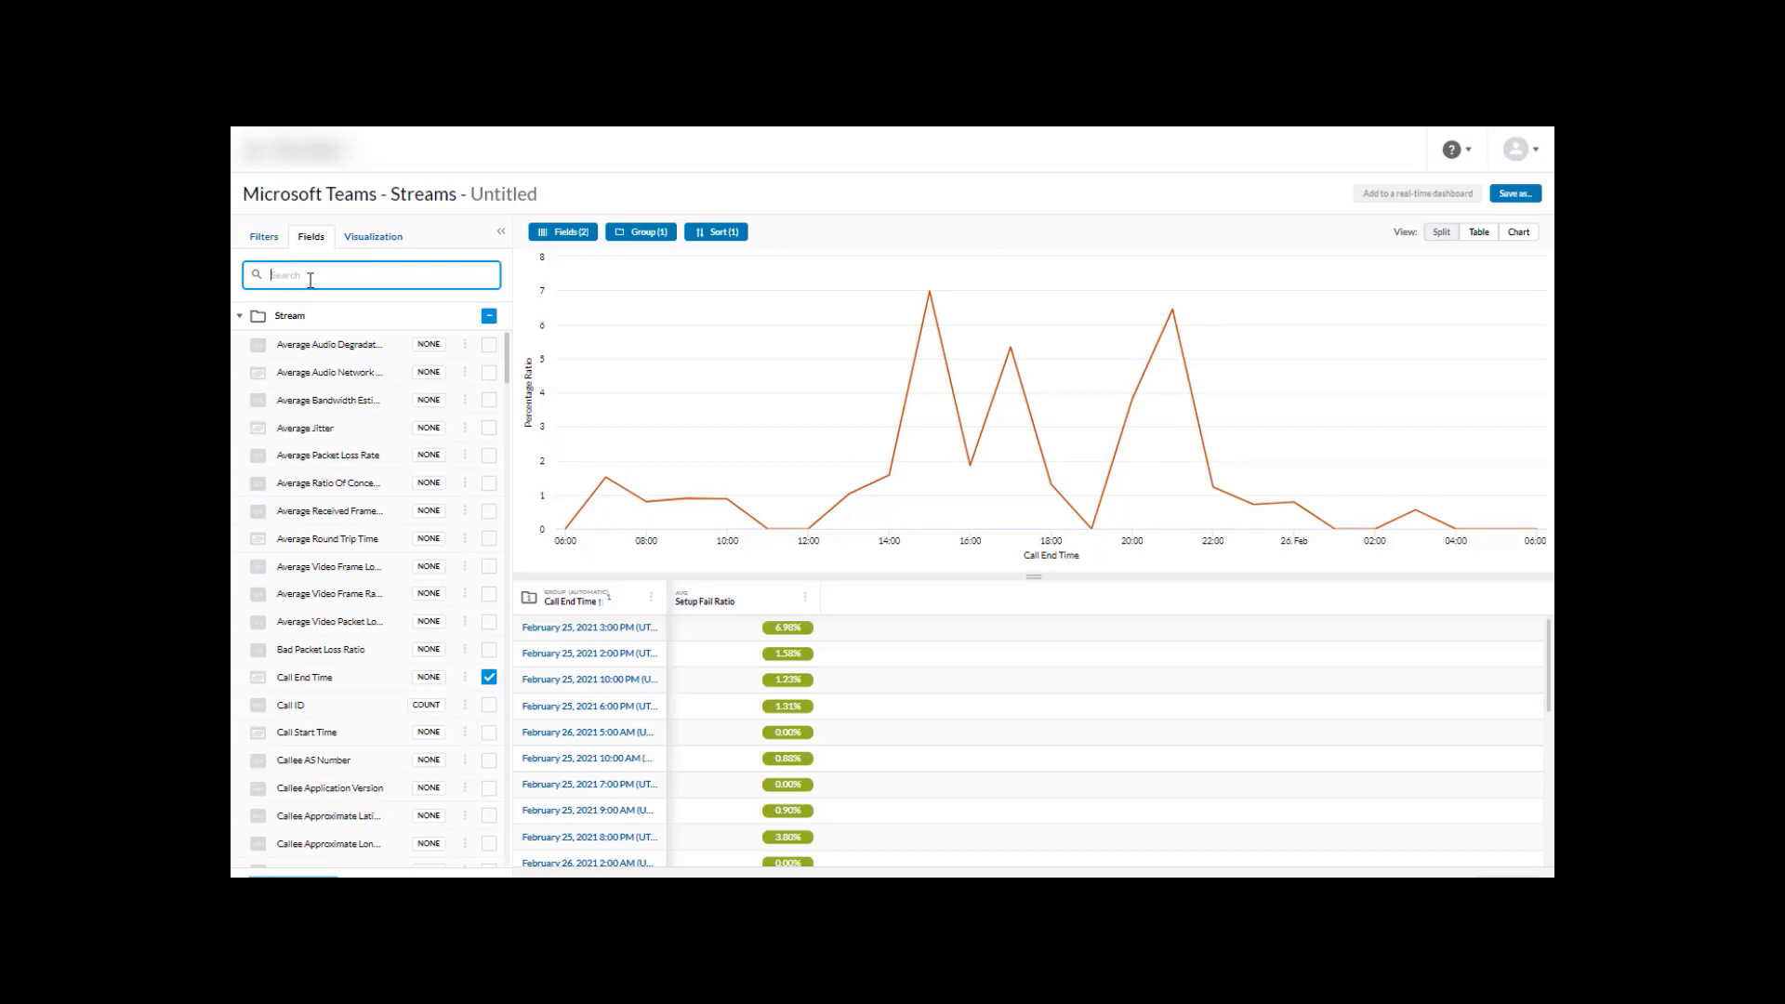
pyautogui.write('coun')
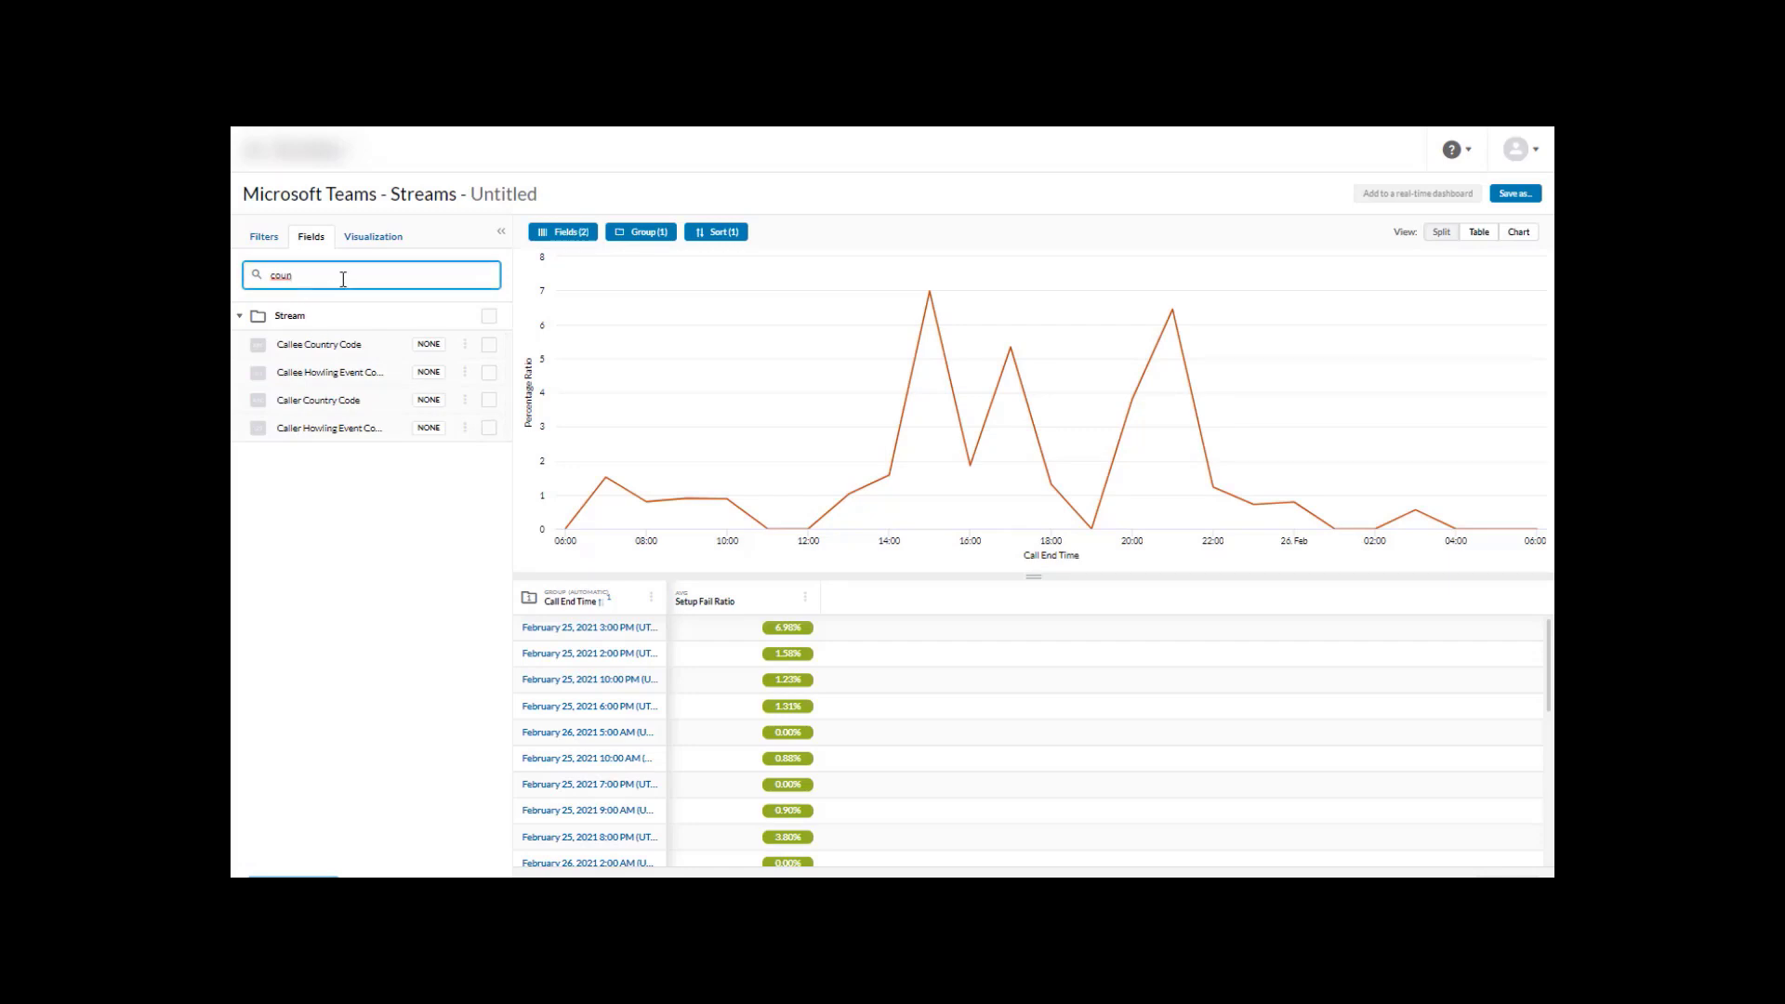
pyautogui.moveTo(353, 351)
pyautogui.moveTo(328, 407)
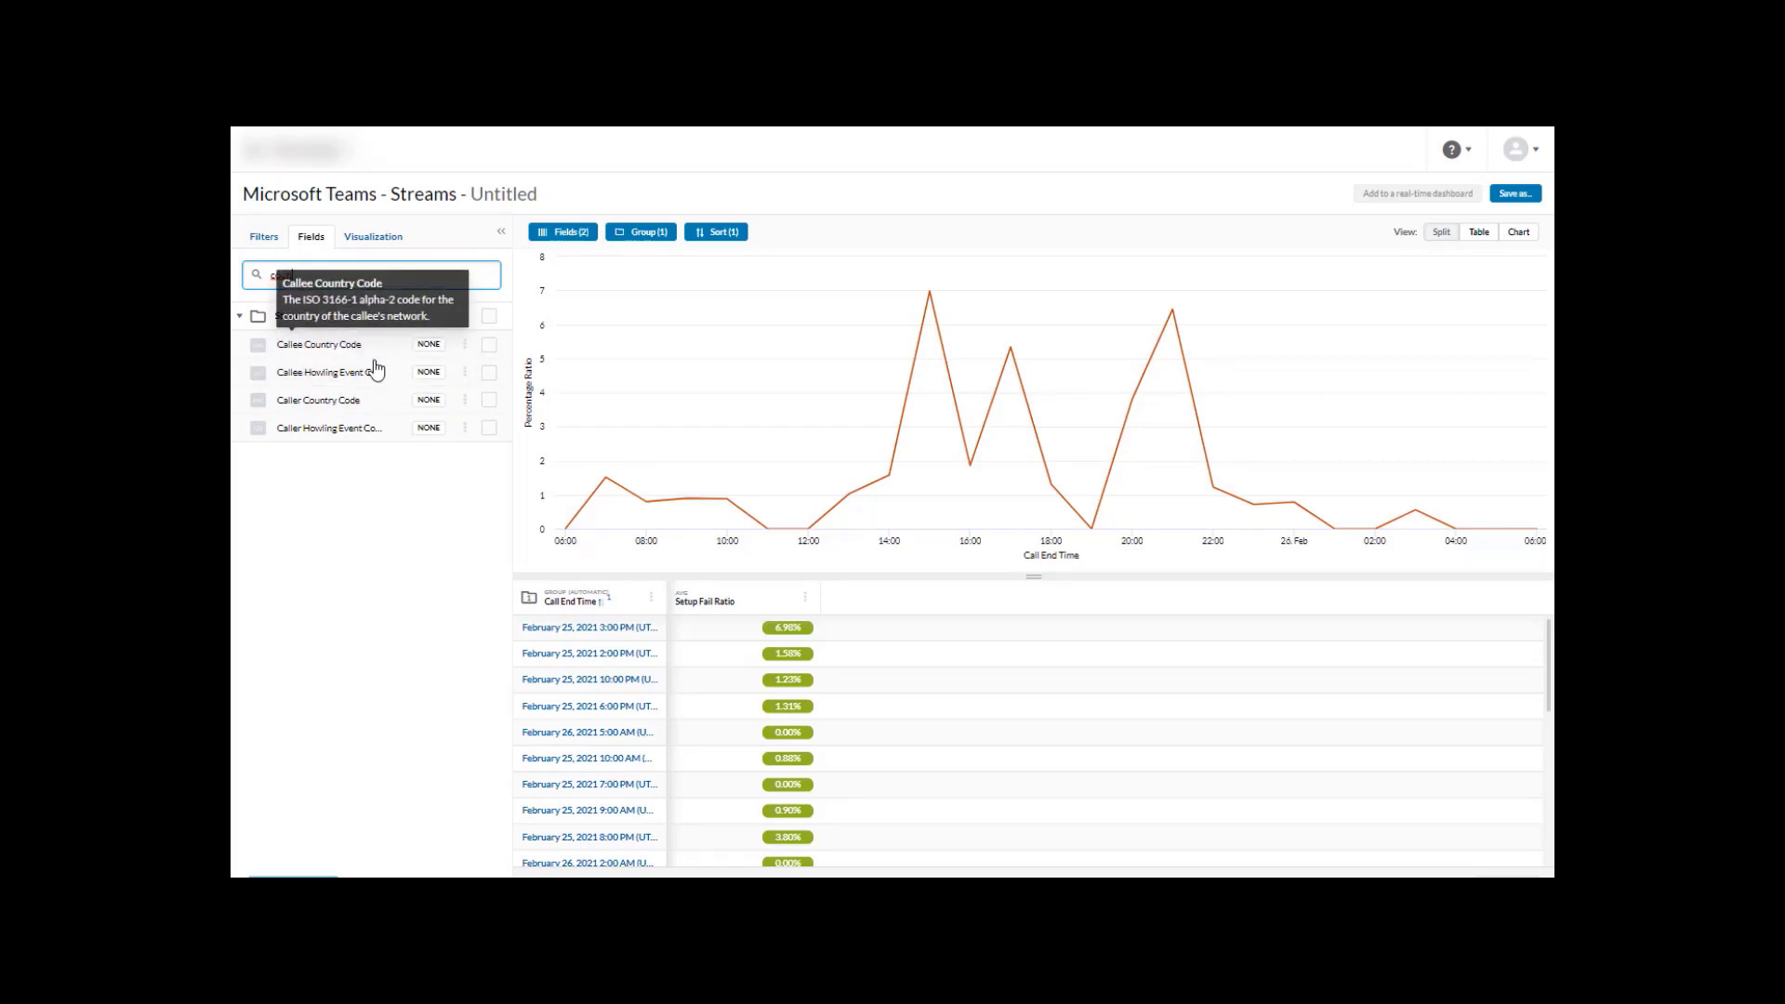
pyautogui.click(490, 401)
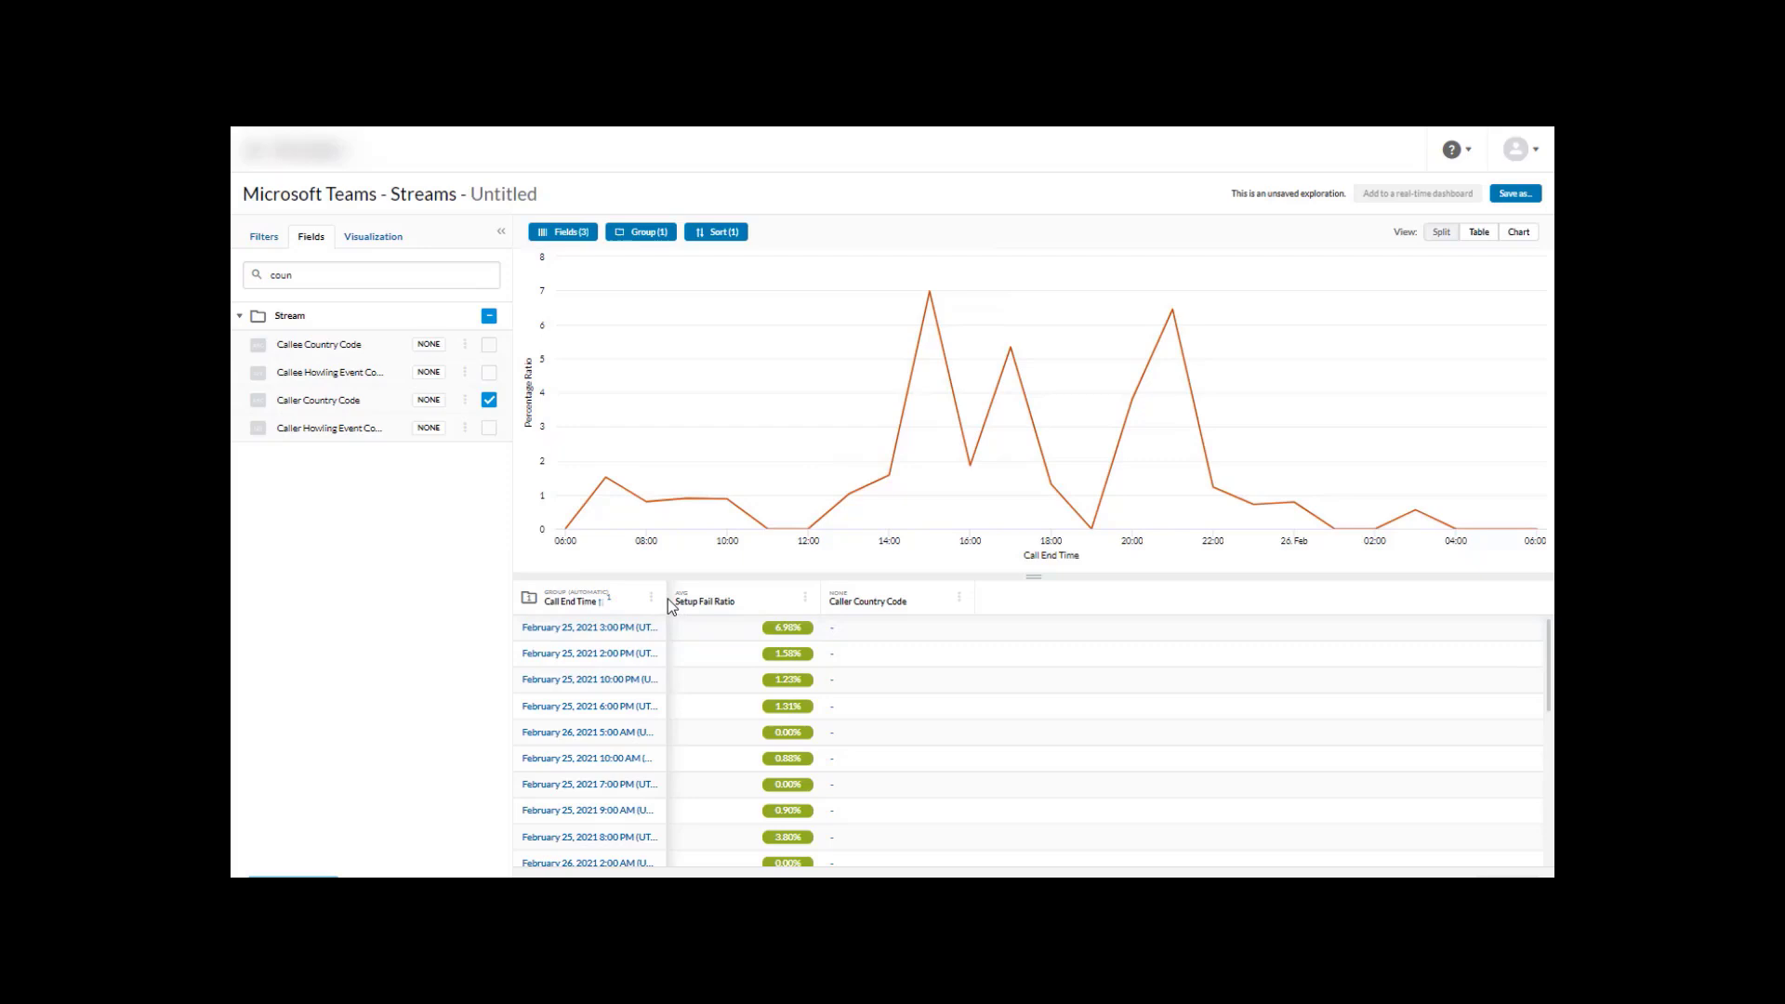
# Widen the Call End Time column so full dates show, and group by Caller Country Code.
pyautogui.moveTo(667, 597); pyautogui.dragTo(761, 593)
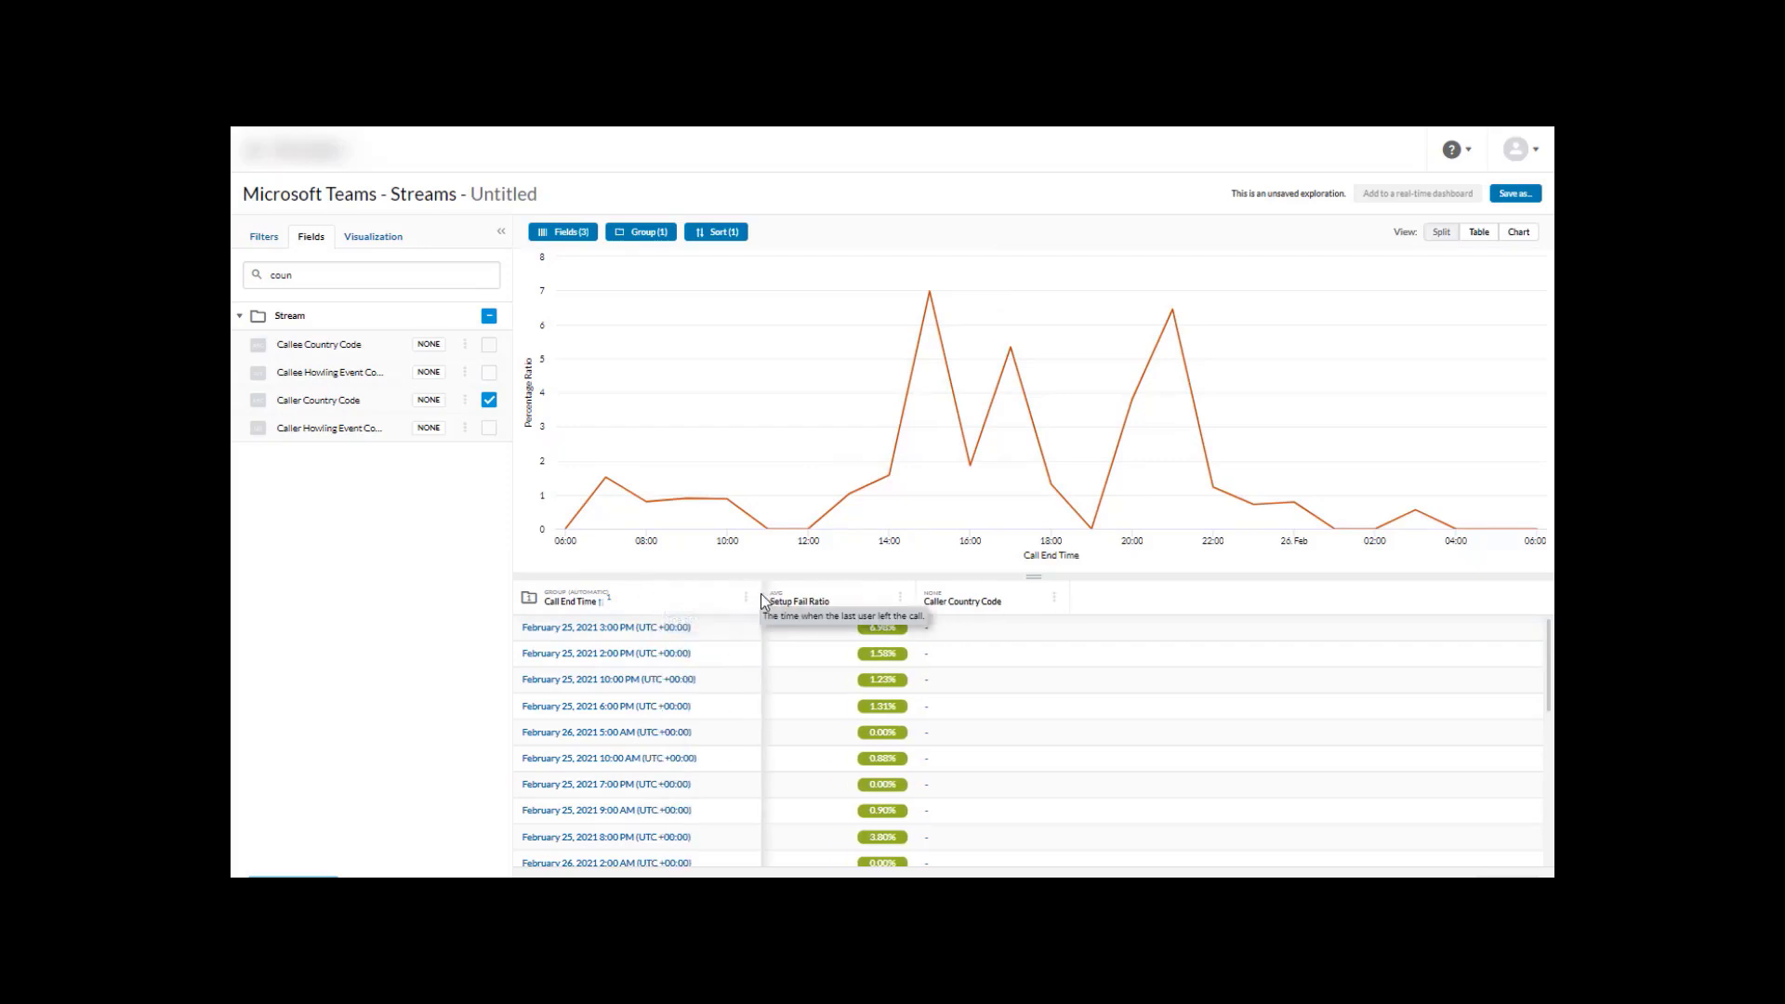
pyautogui.click(1054, 597)
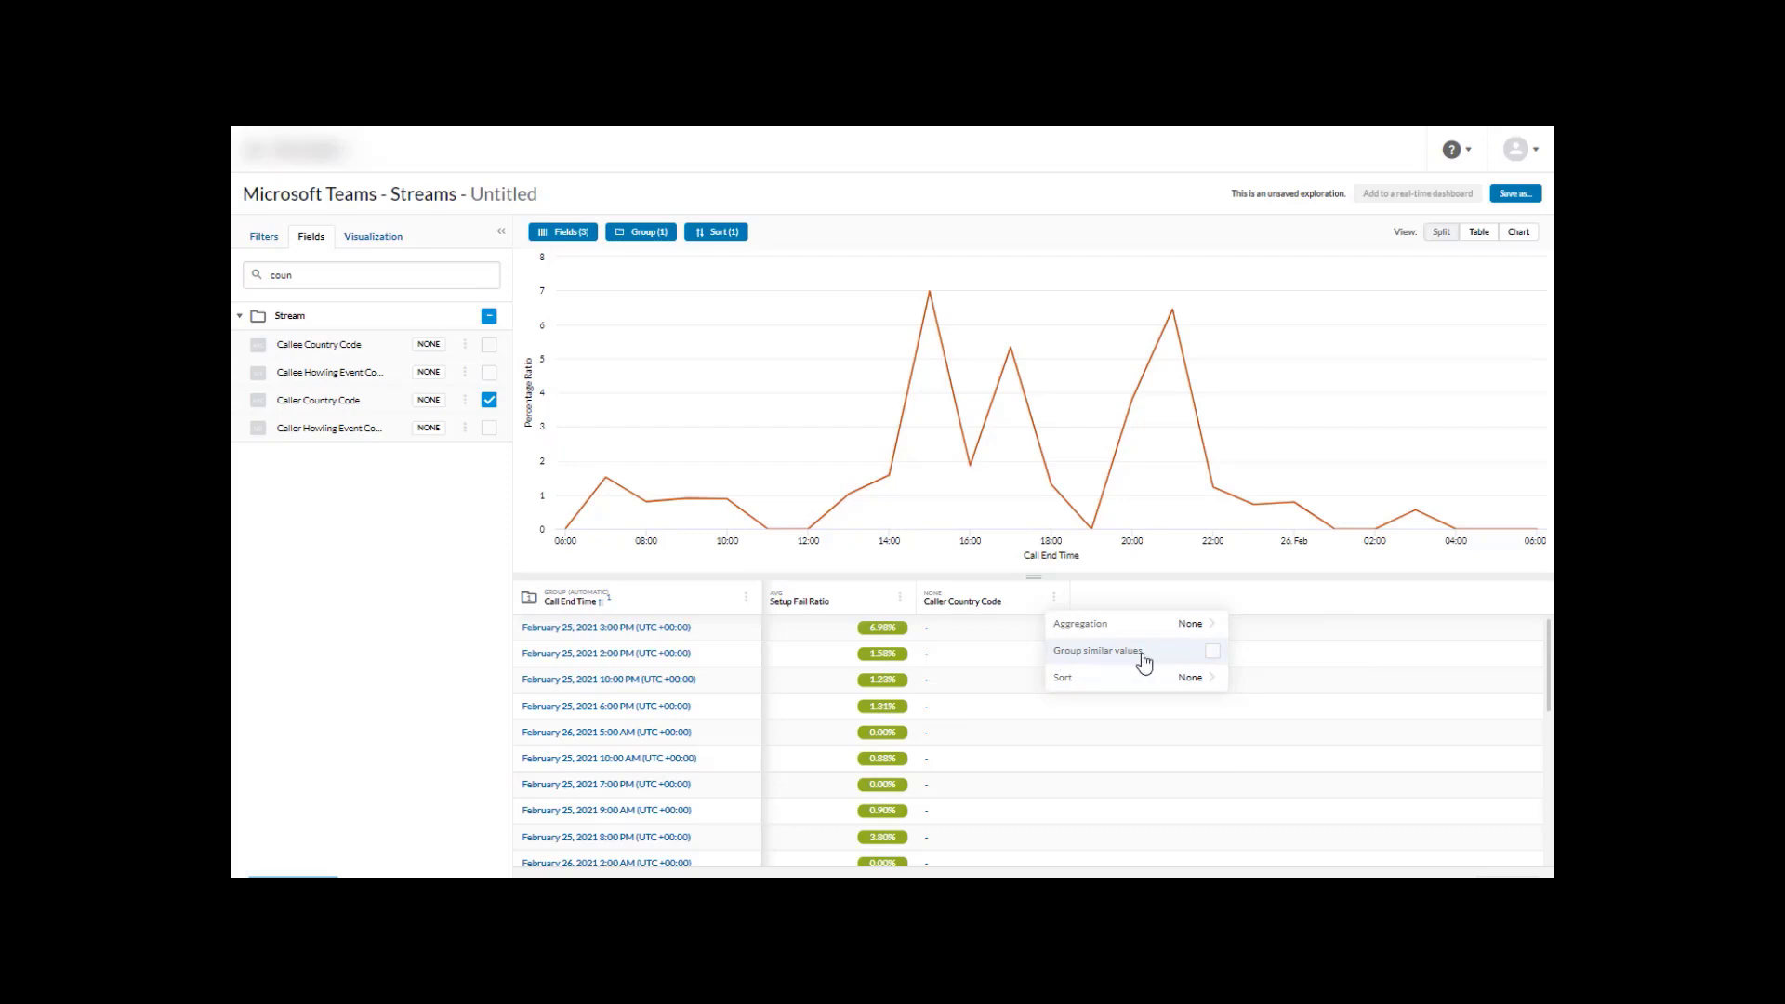
pyautogui.click(1213, 652)
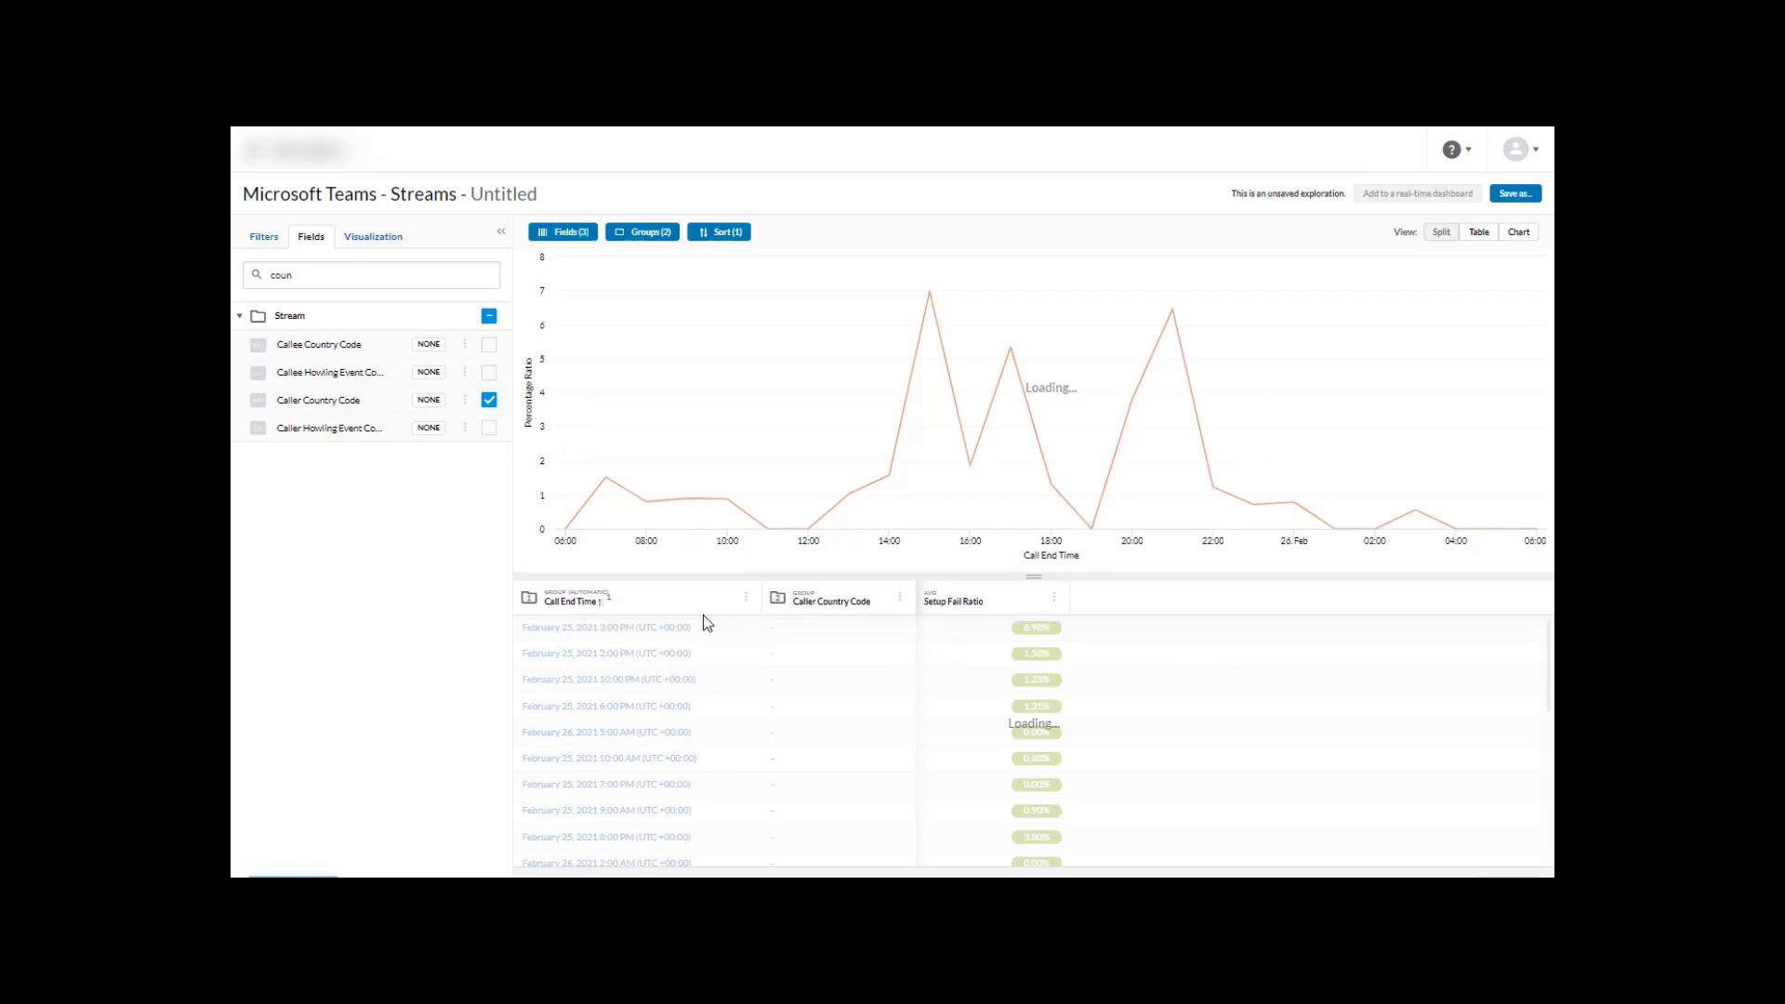
# Chart one Setup Fail Ratio line per caller country over Call End Time, checking the DE peak of 66.67.
pyautogui.click(527, 605)
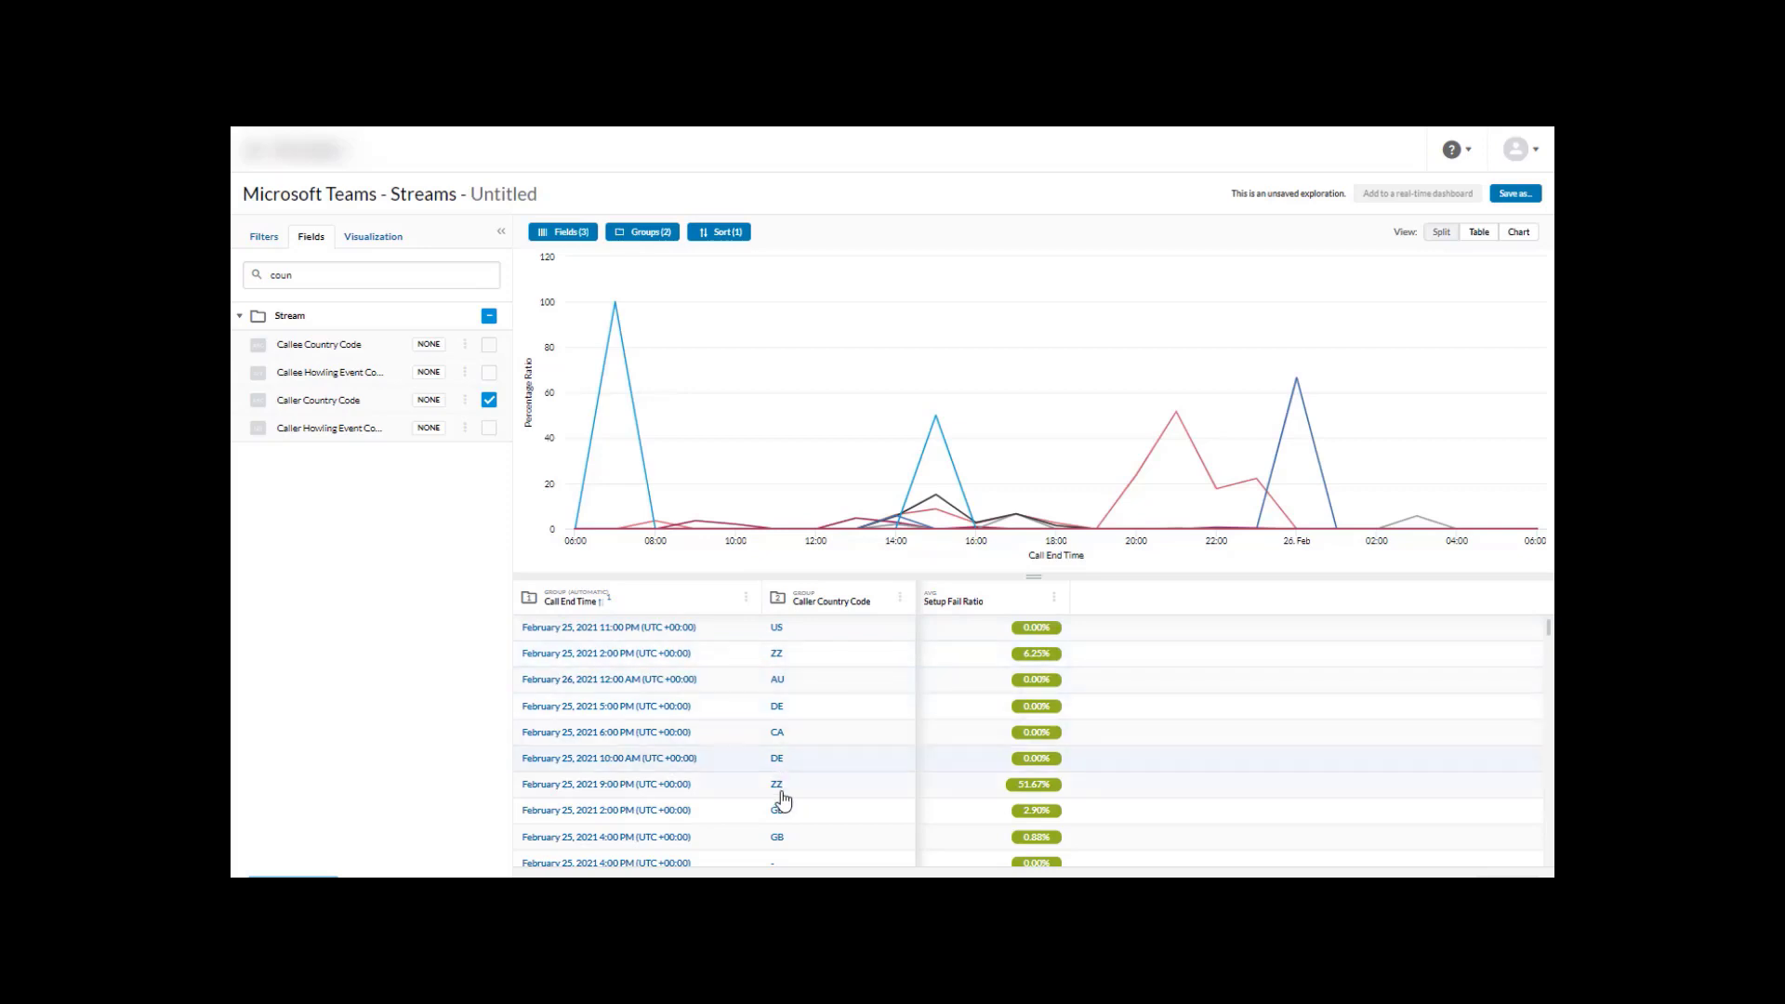
pyautogui.scroll(-3, 824, 704)
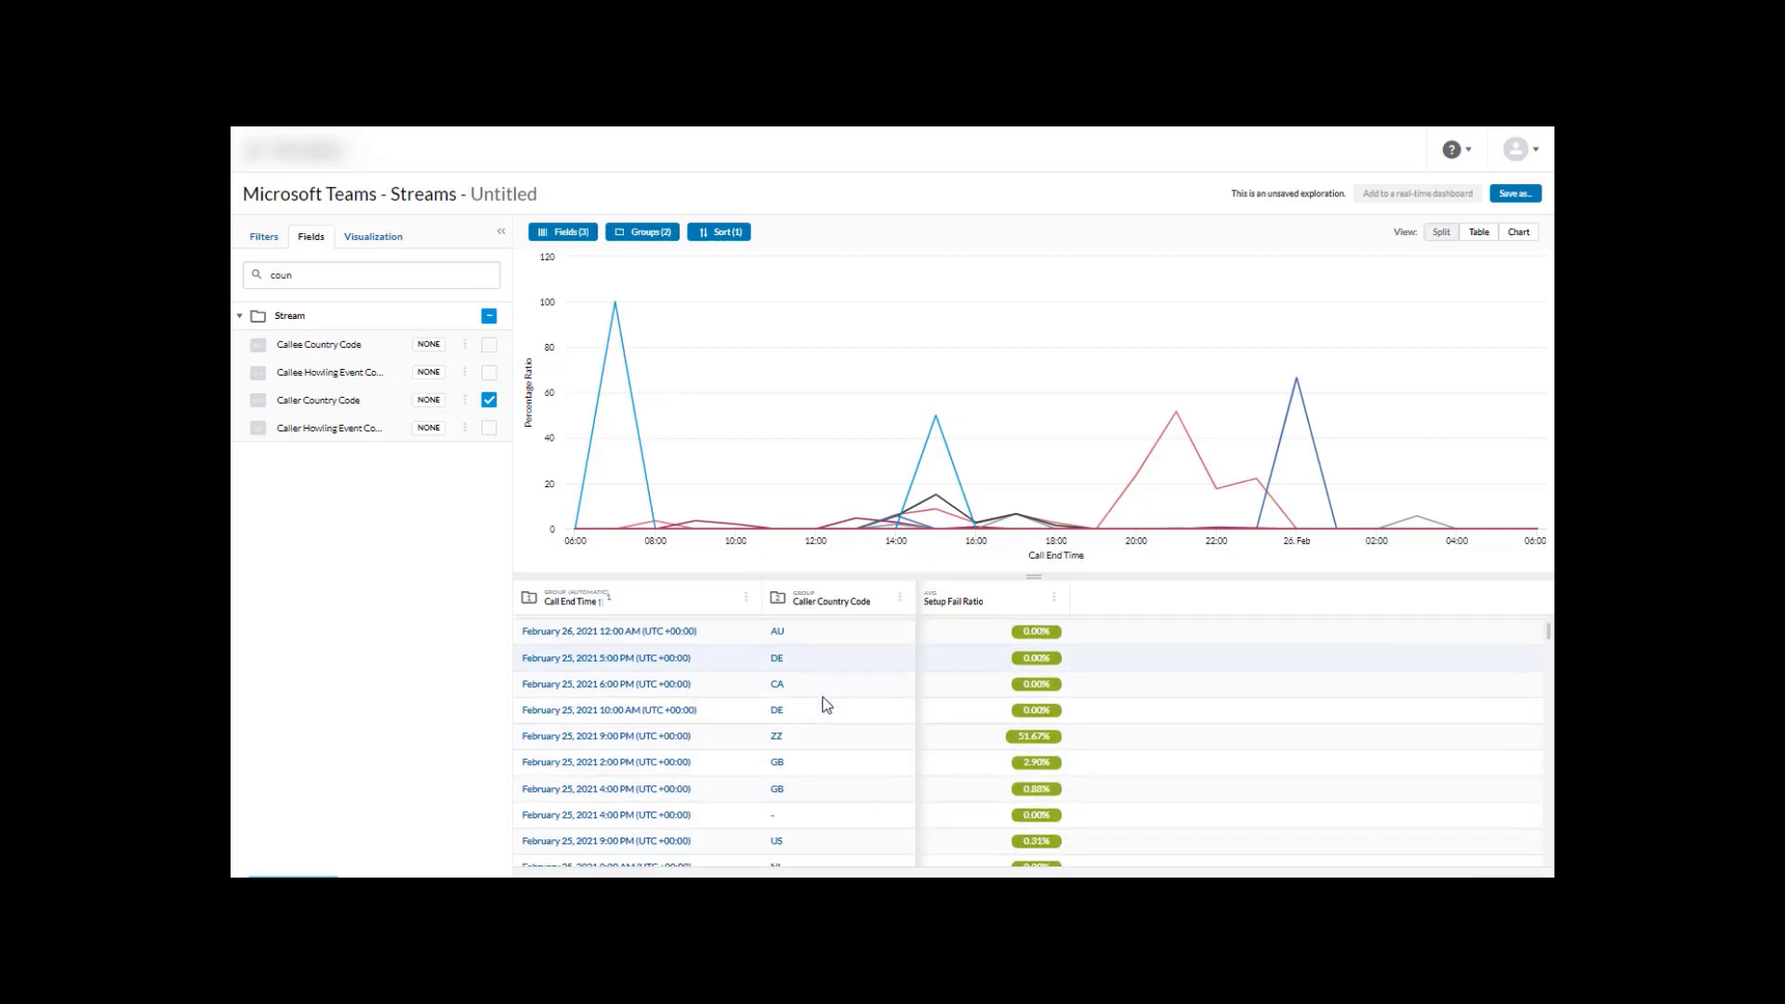
pyautogui.scroll(-1, 827, 711)
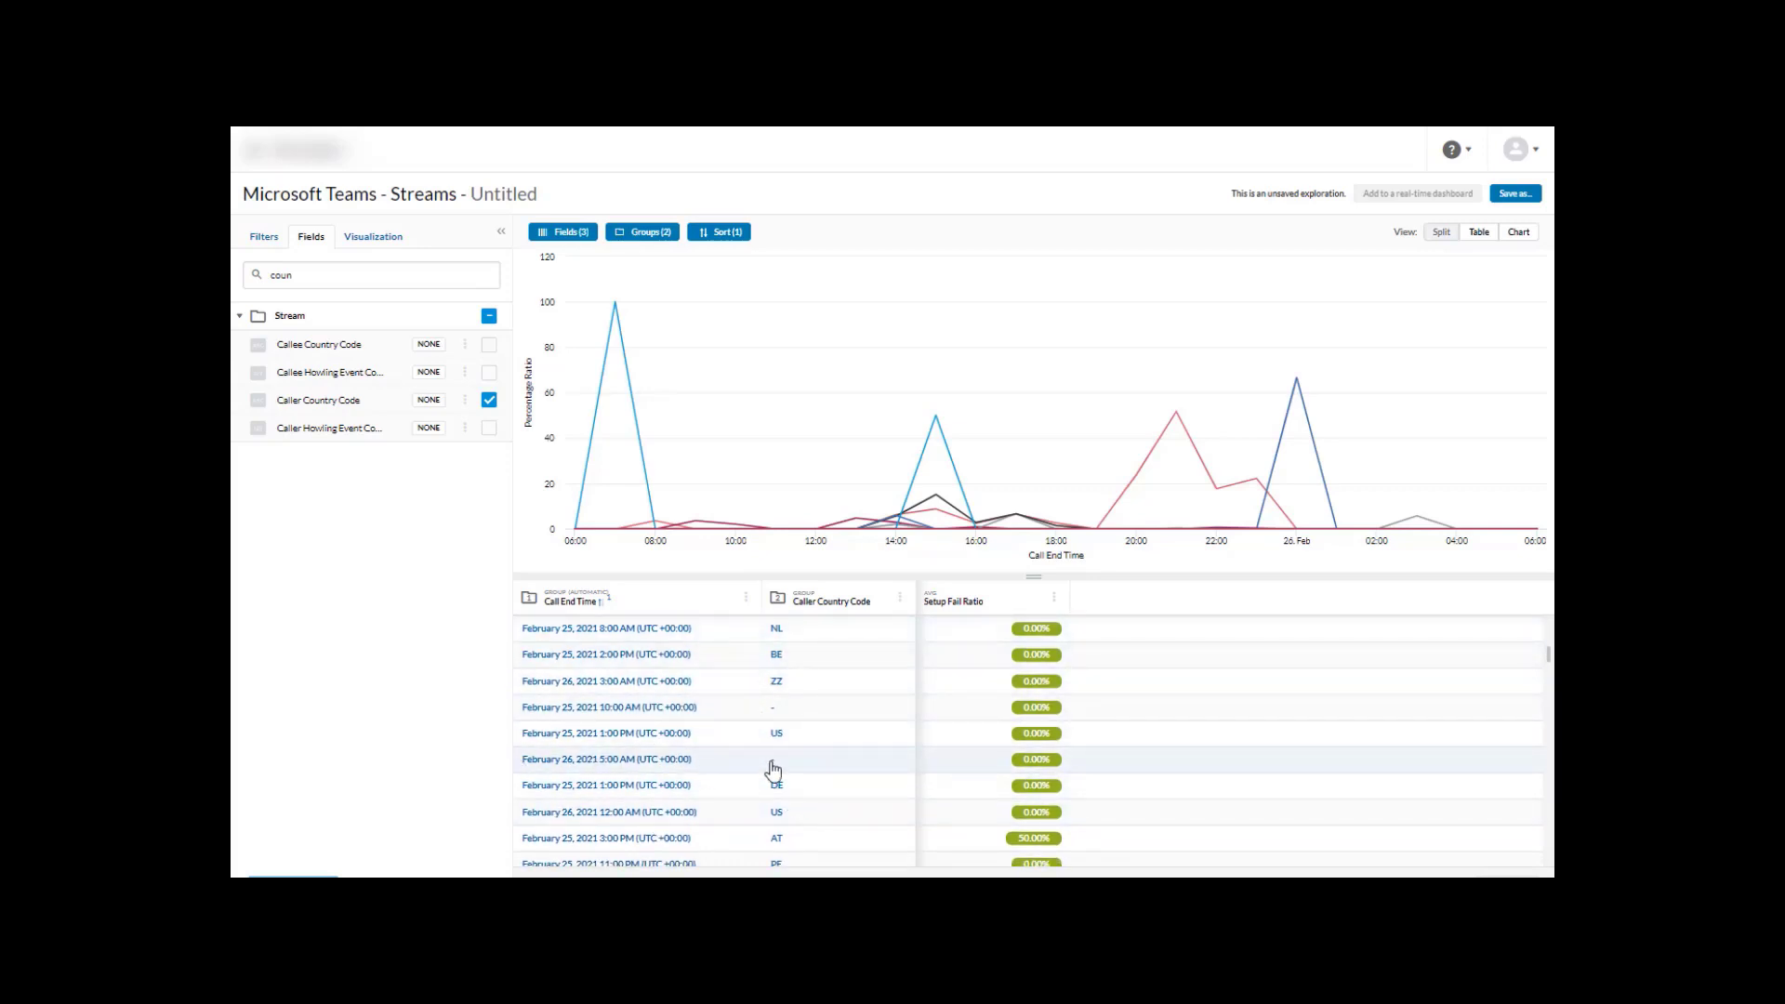
pyautogui.scroll(4, 770, 769)
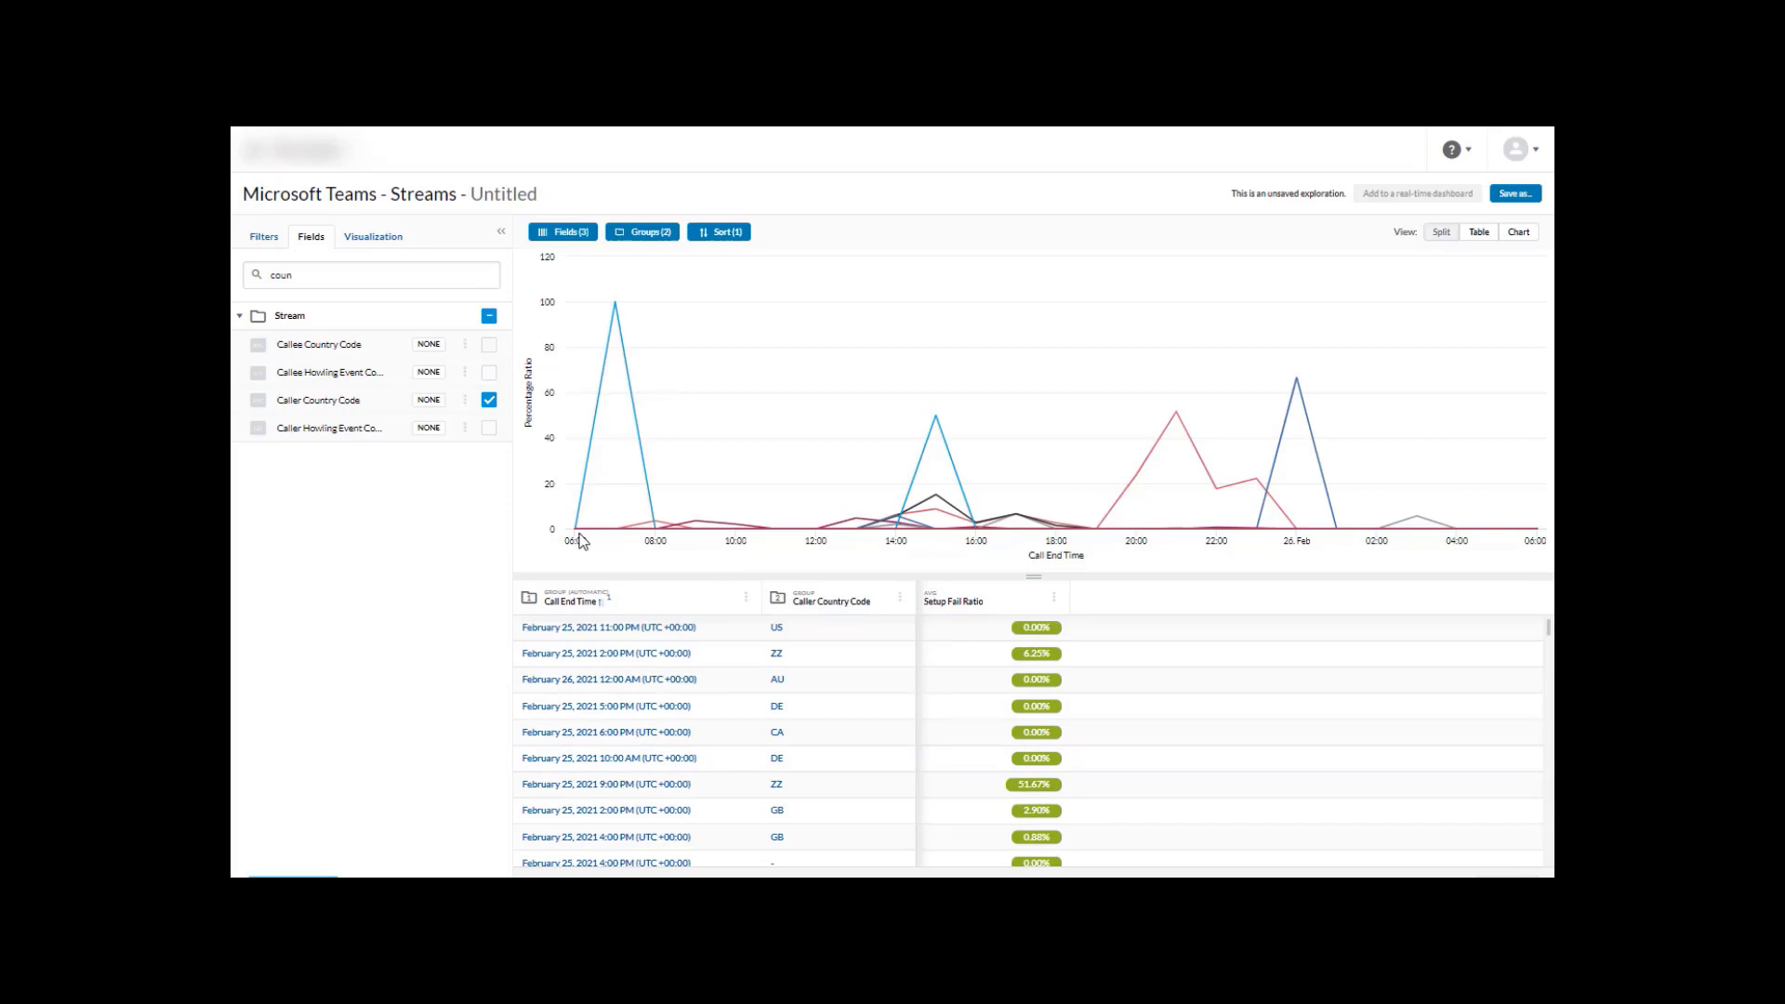
pyautogui.moveTo(600, 376)
pyautogui.moveTo(884, 597); pyautogui.dragTo(534, 604)
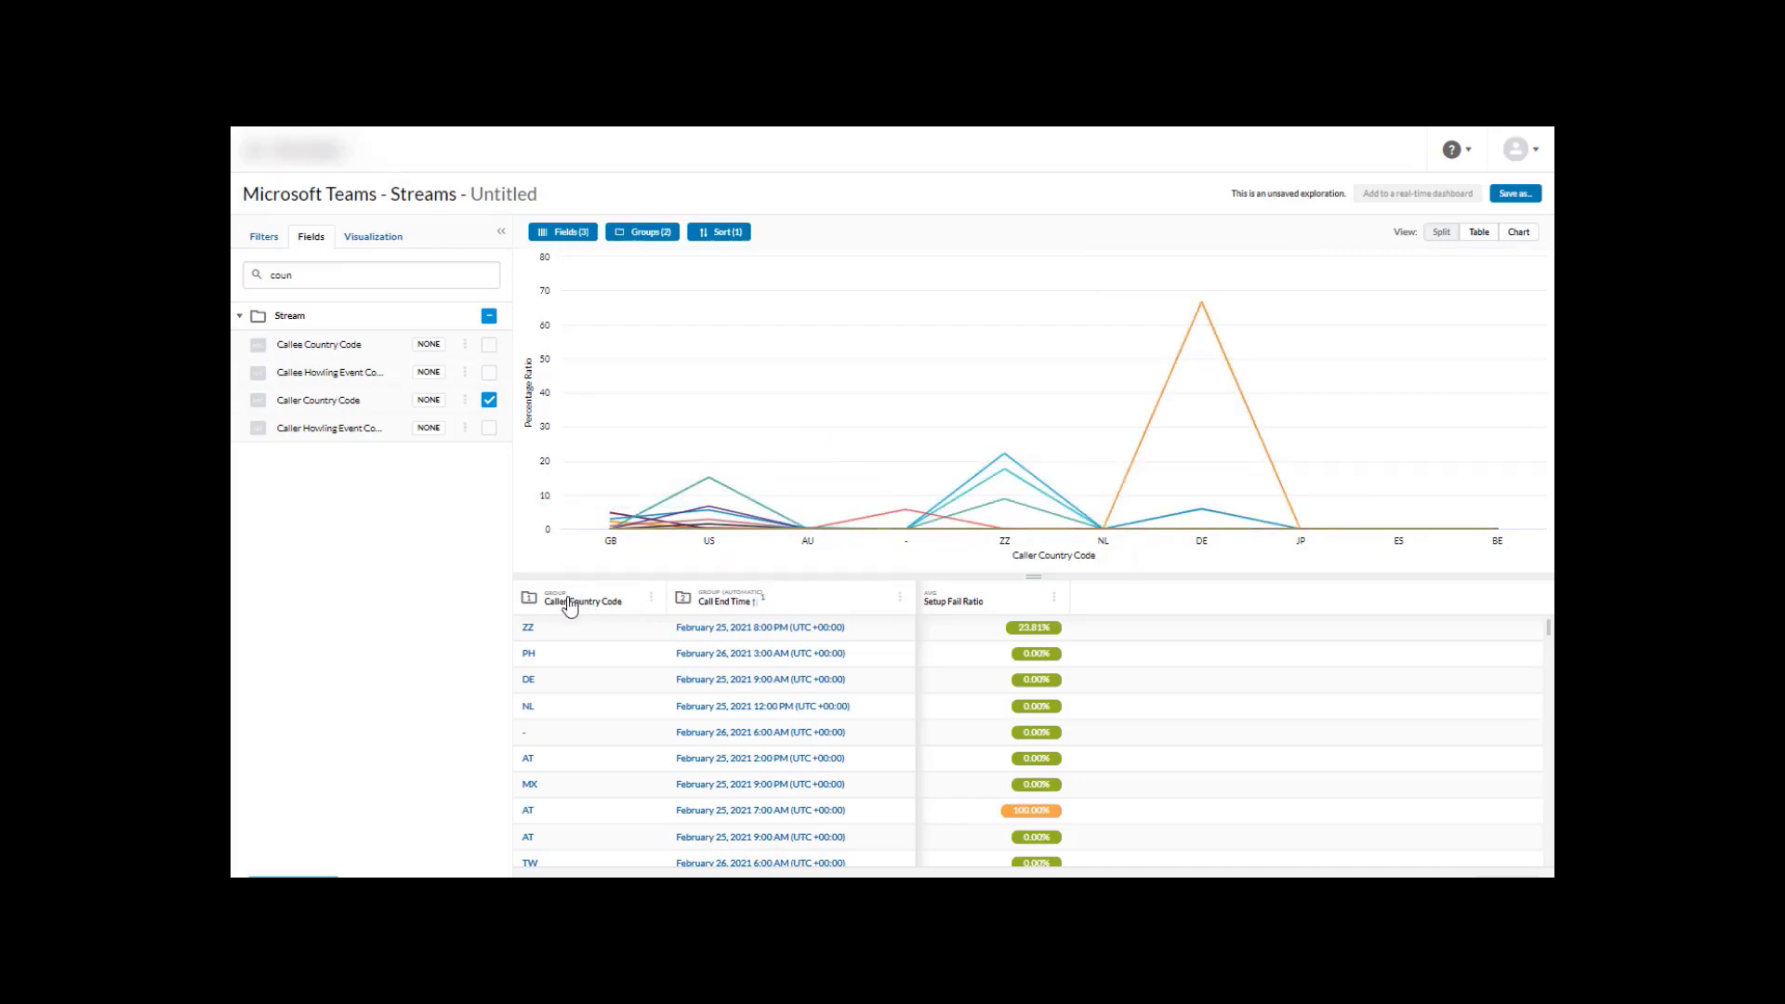
pyautogui.moveTo(569, 609); pyautogui.dragTo(823, 615)
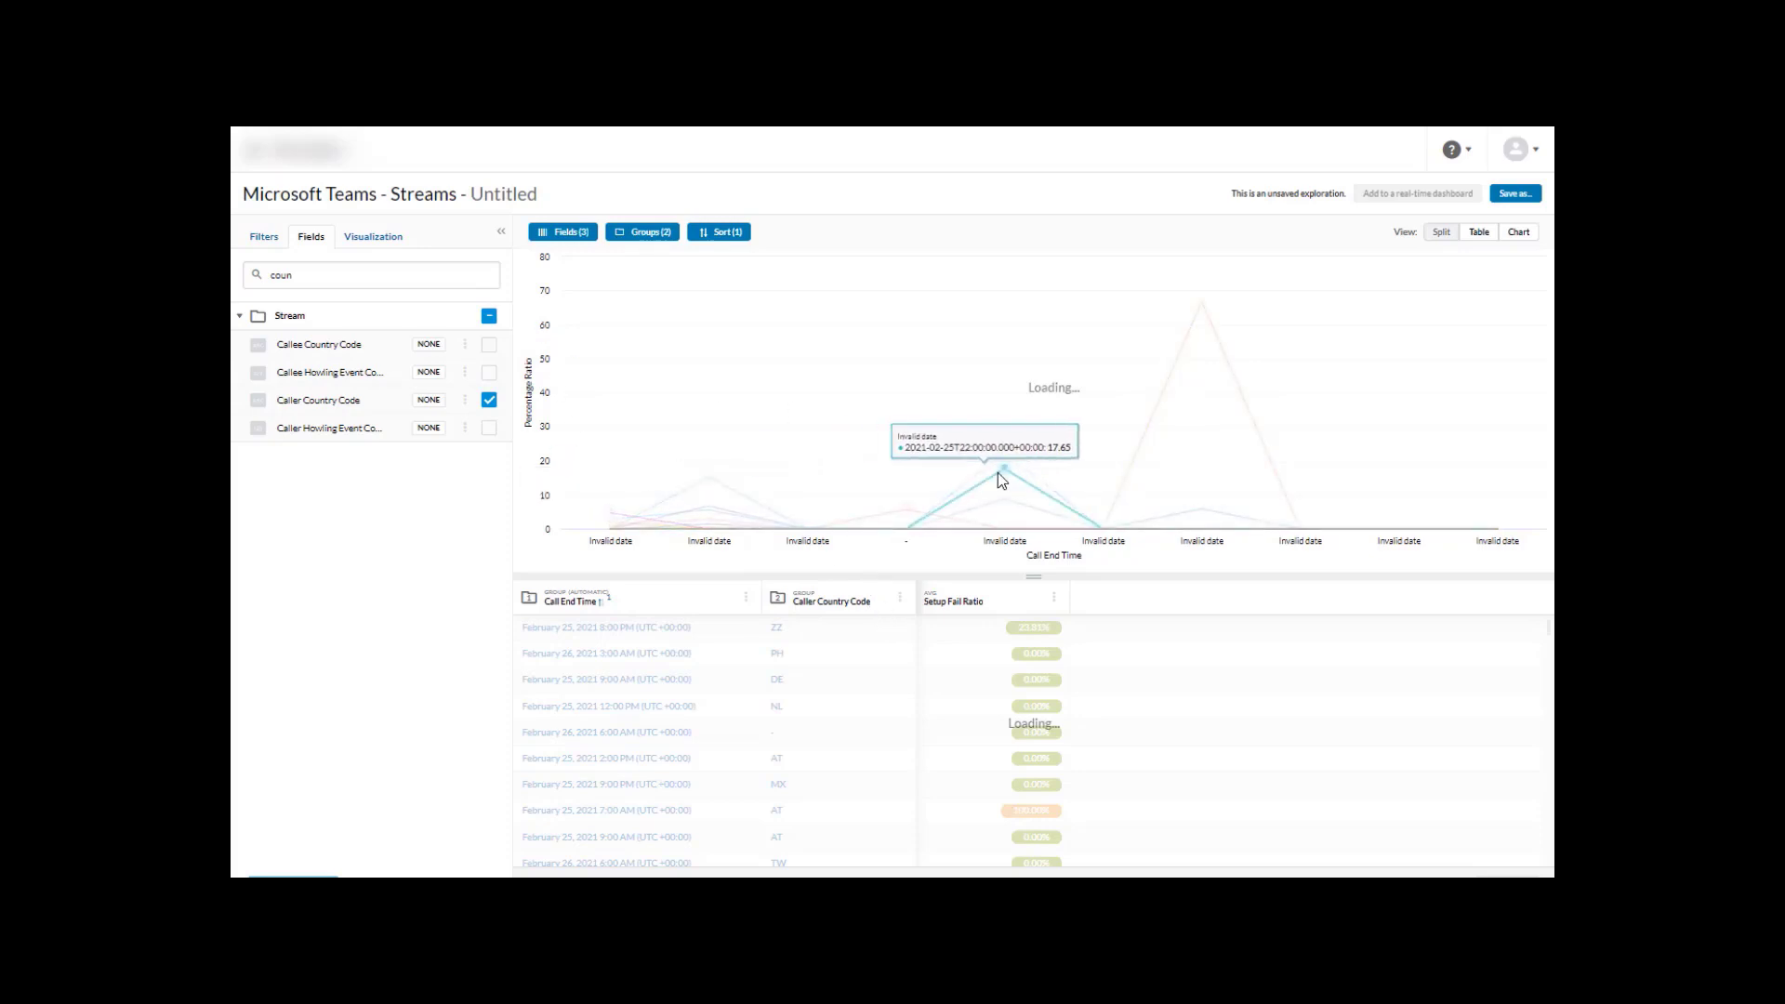
# Switch the left panel to the chart's Visualization settings.
pyautogui.click(376, 239)
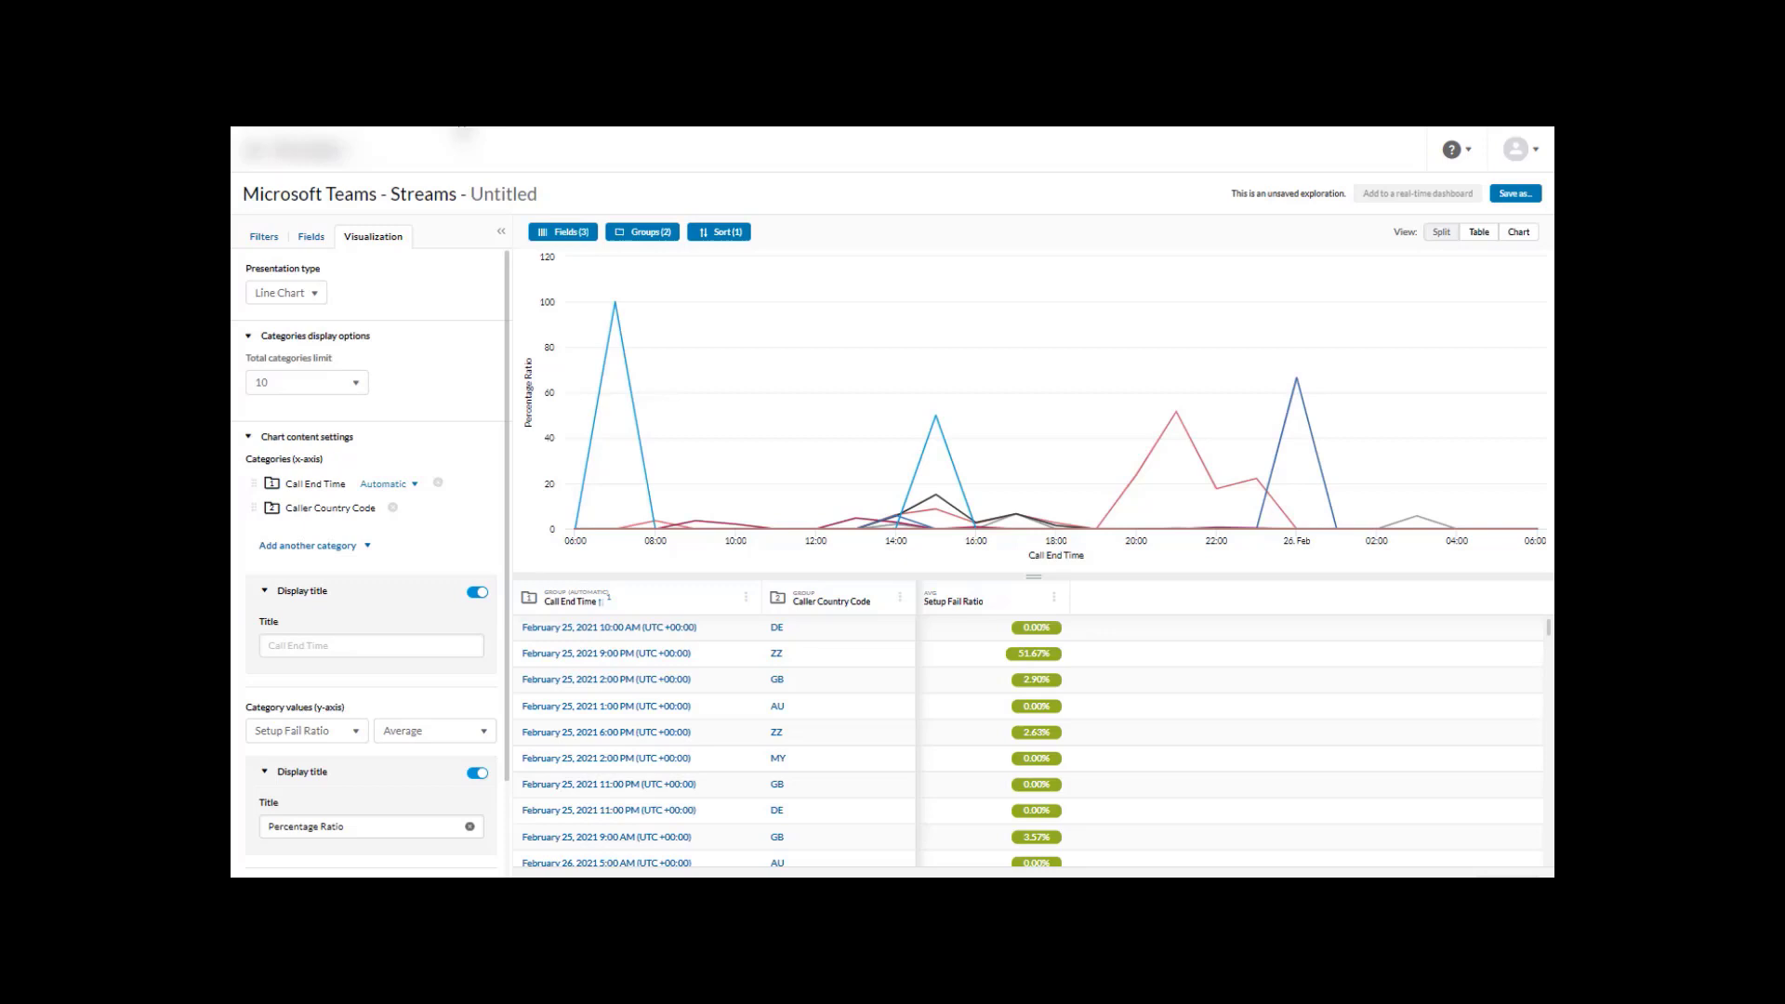
# Open the Presentation type list of chart types.
pyautogui.click(301, 296)
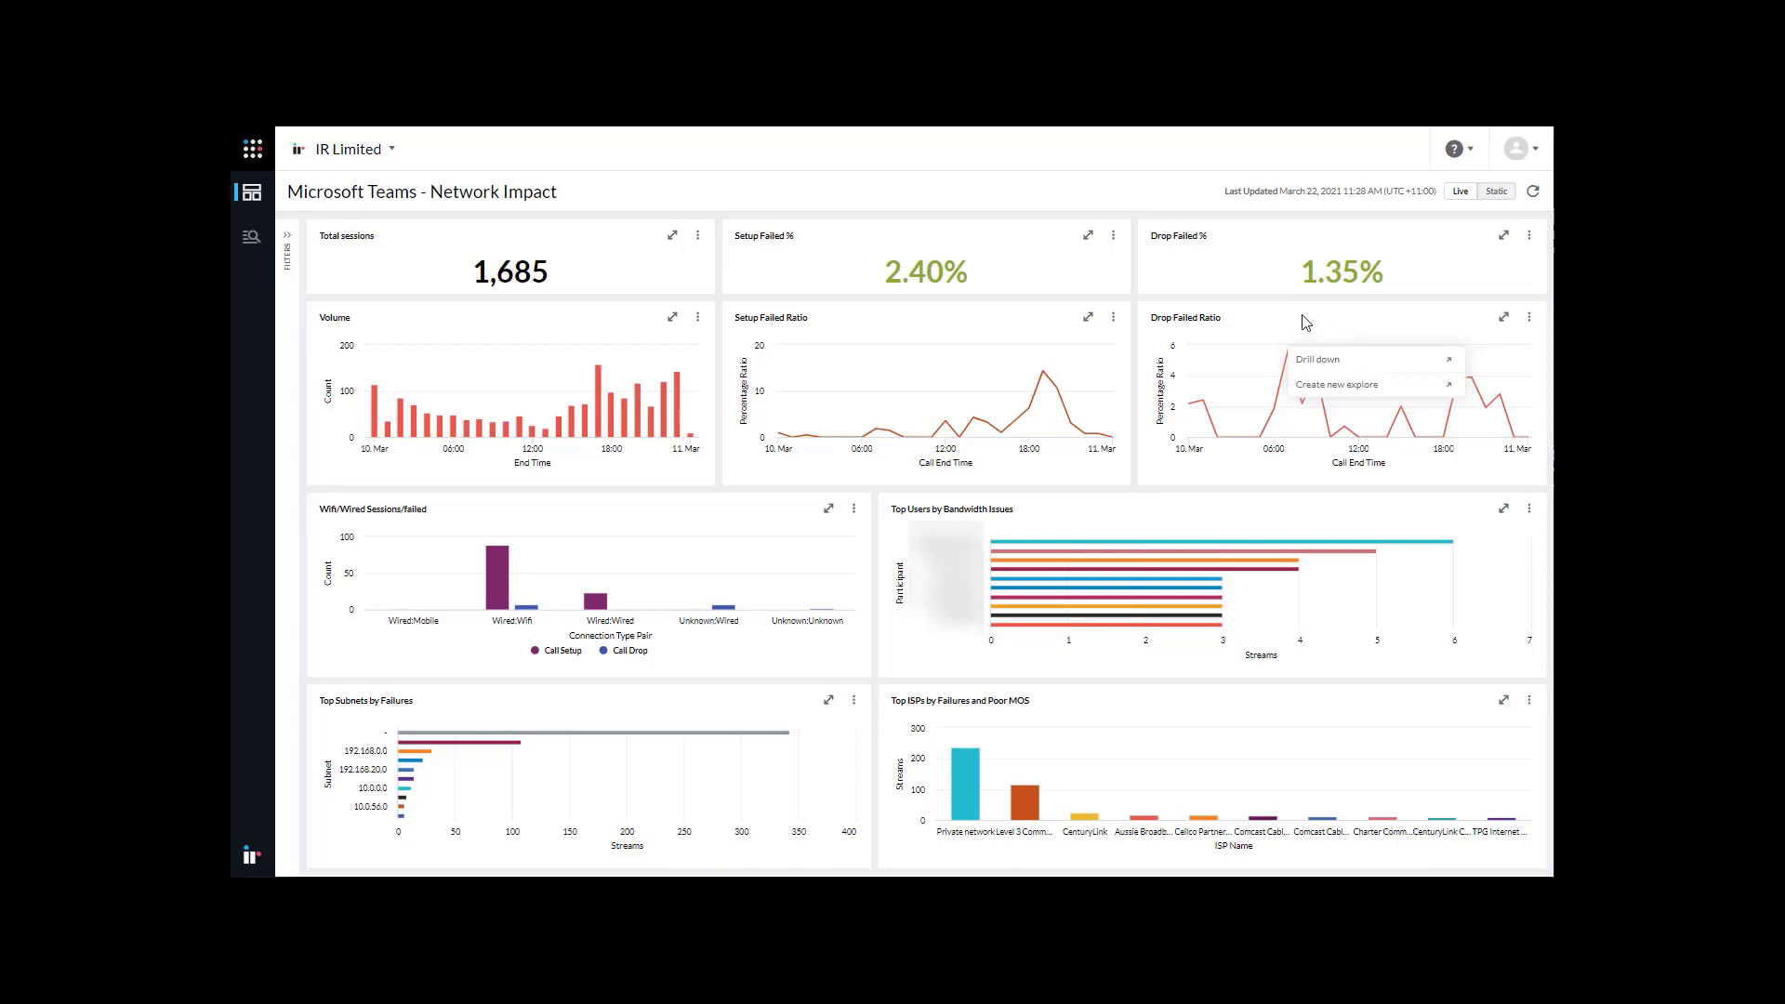
# Read the Drop Failed Ratio values, peaking at 5.66 on Wednesday, March 10 at 07:00.
pyautogui.moveTo(1330, 357)
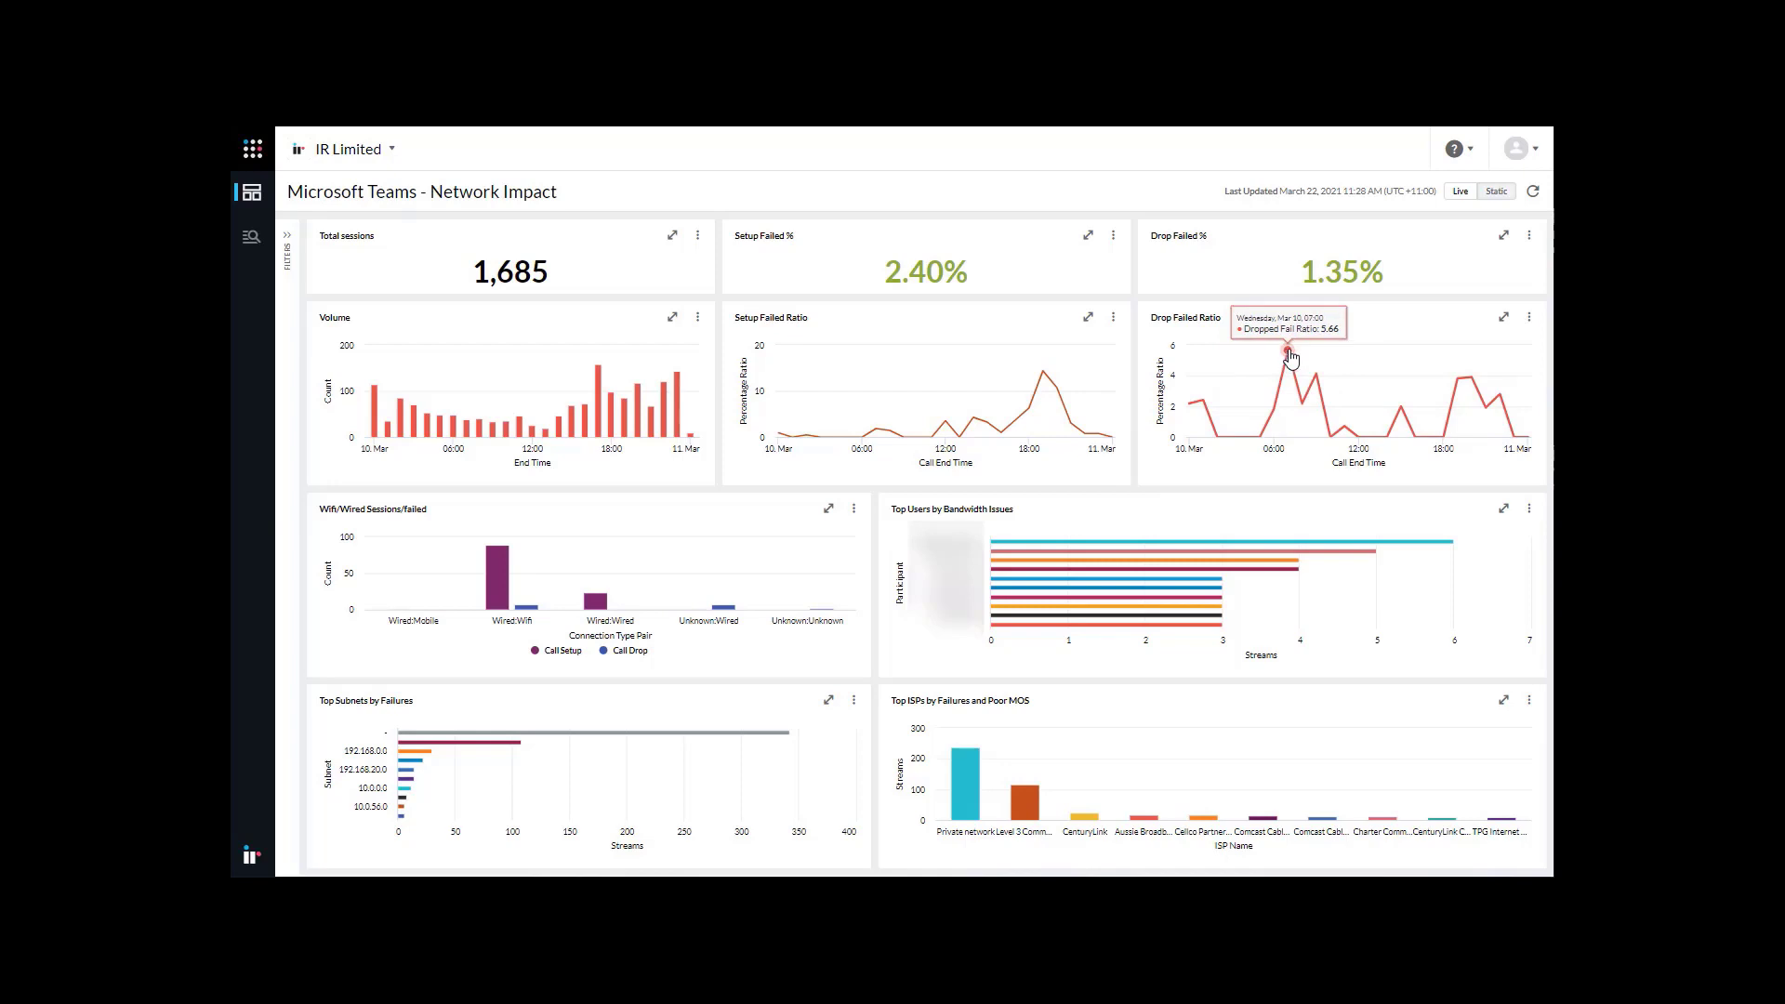
# Start a new untitled explore of Dropped Fail Ratio by Call End Time from the Drop Failed Ratio chart.
pyautogui.click(1290, 357)
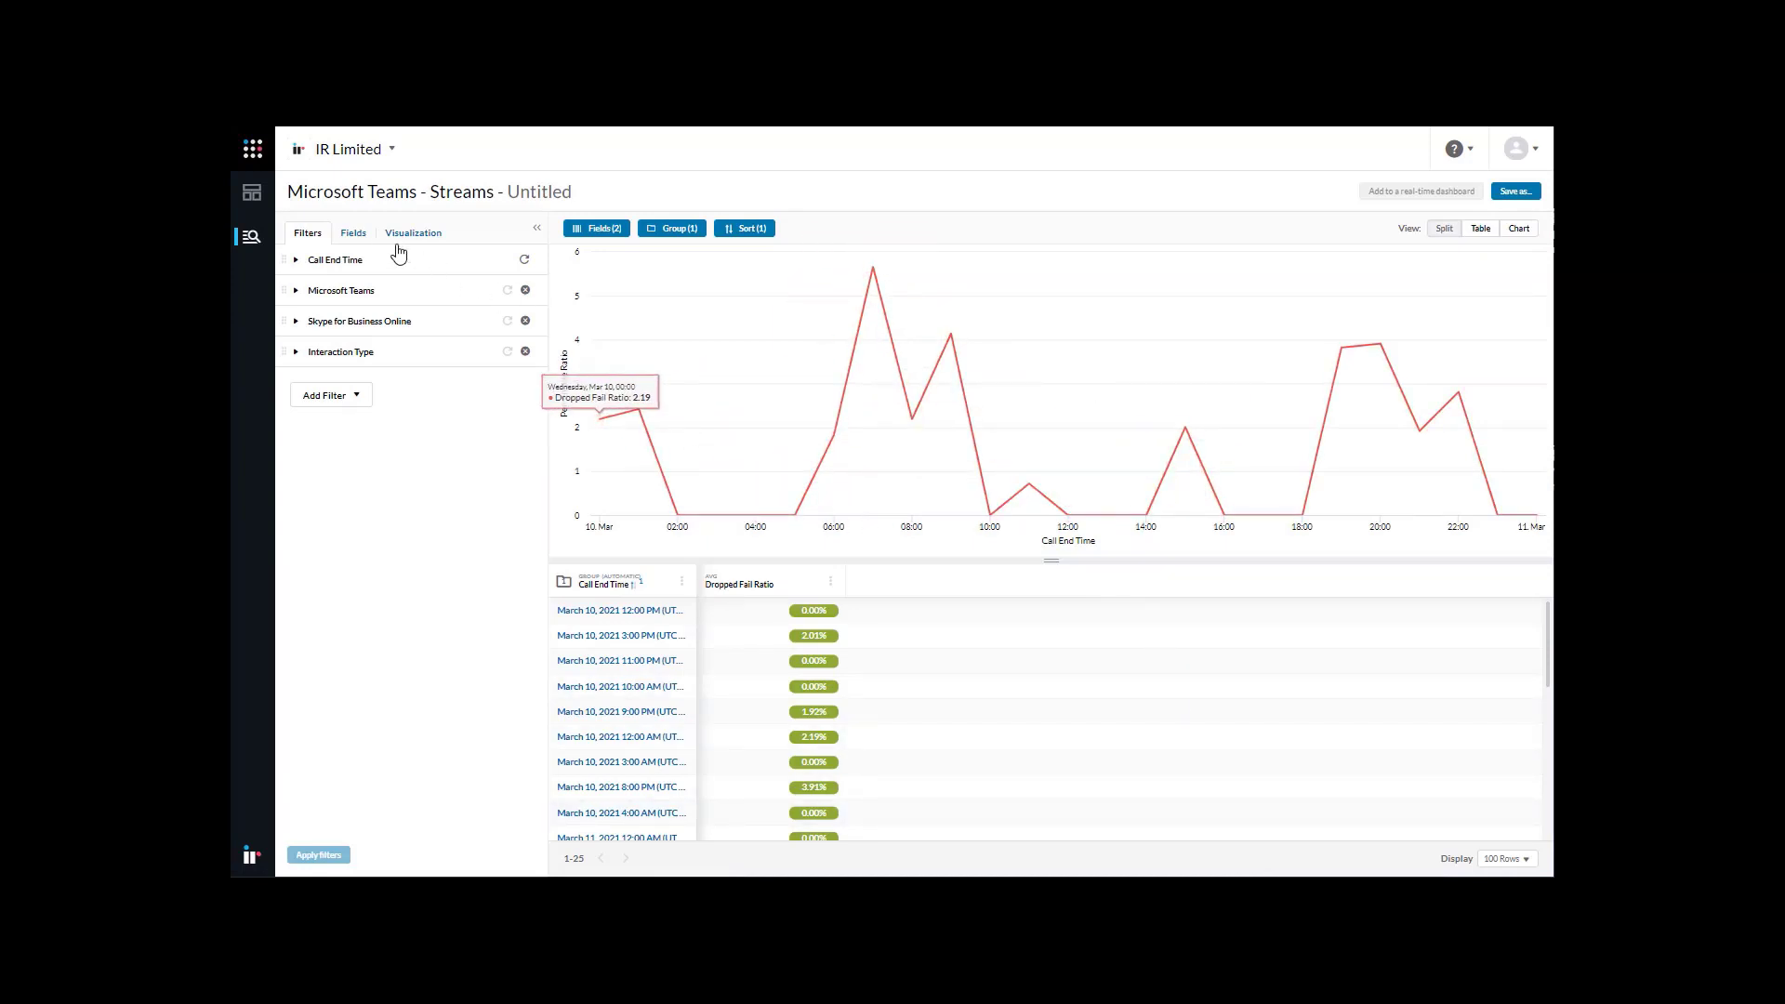
pyautogui.click(362, 243)
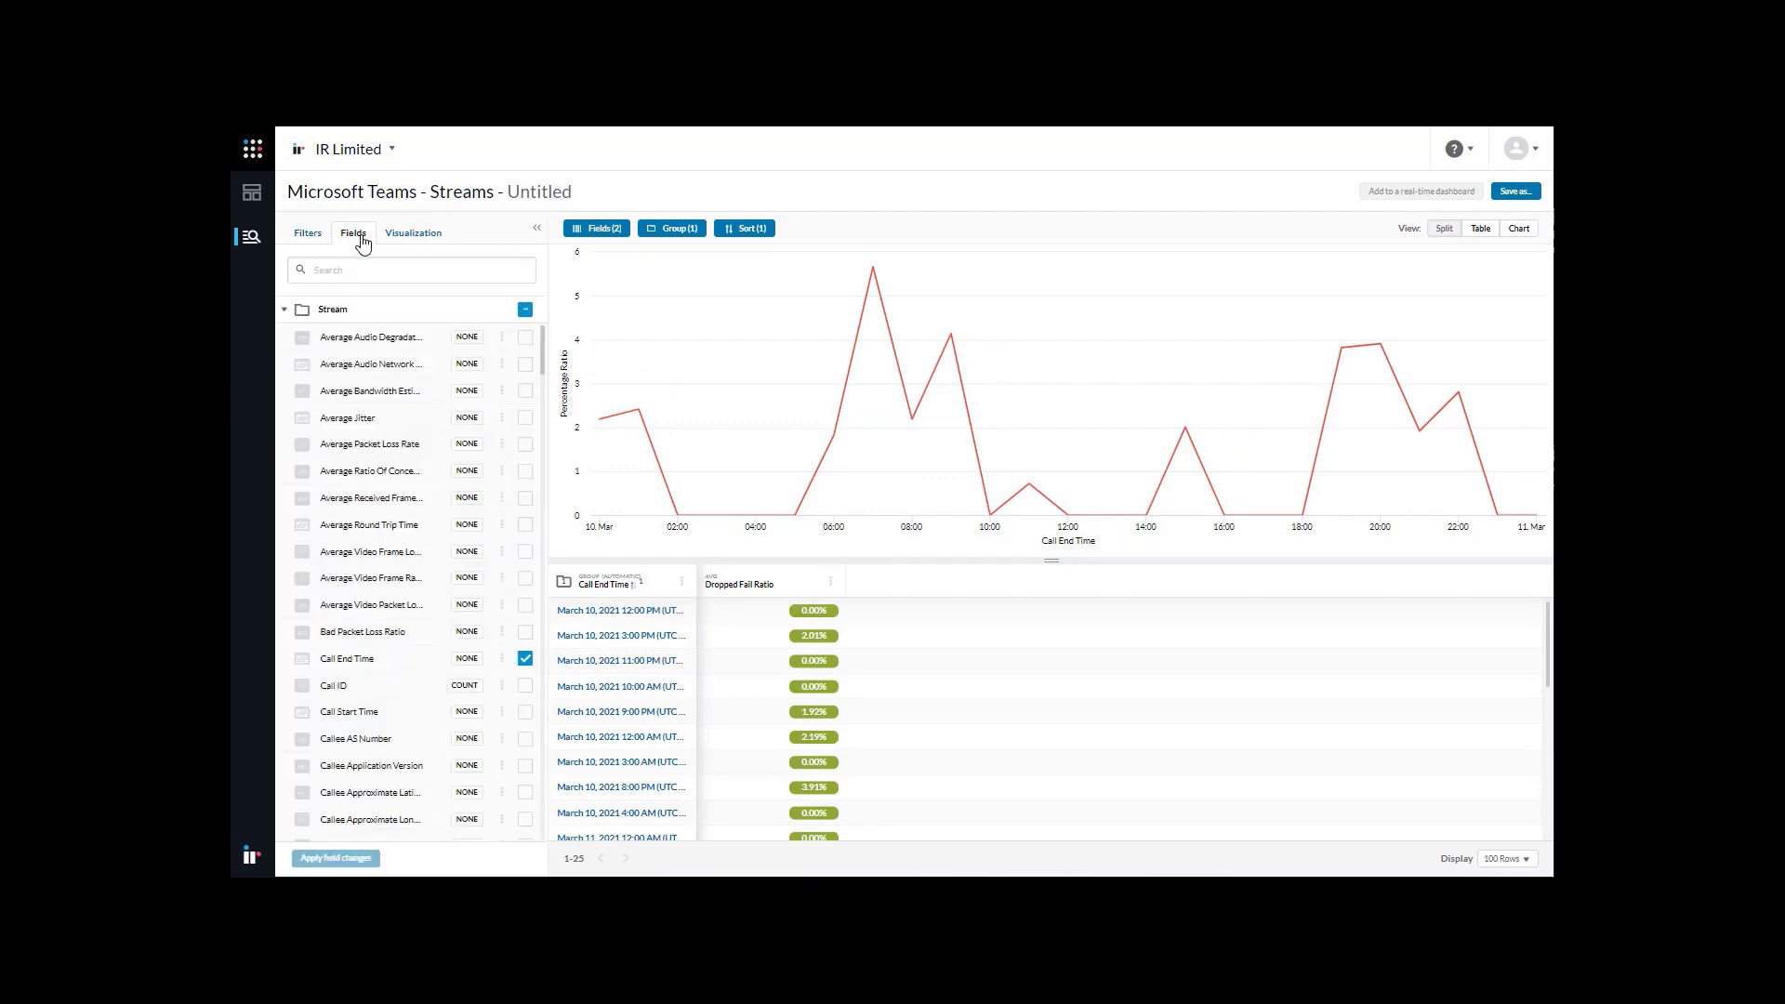
# Search the fields for 'country' and add Callee Country Code as a table column.
pyautogui.click(368, 269)
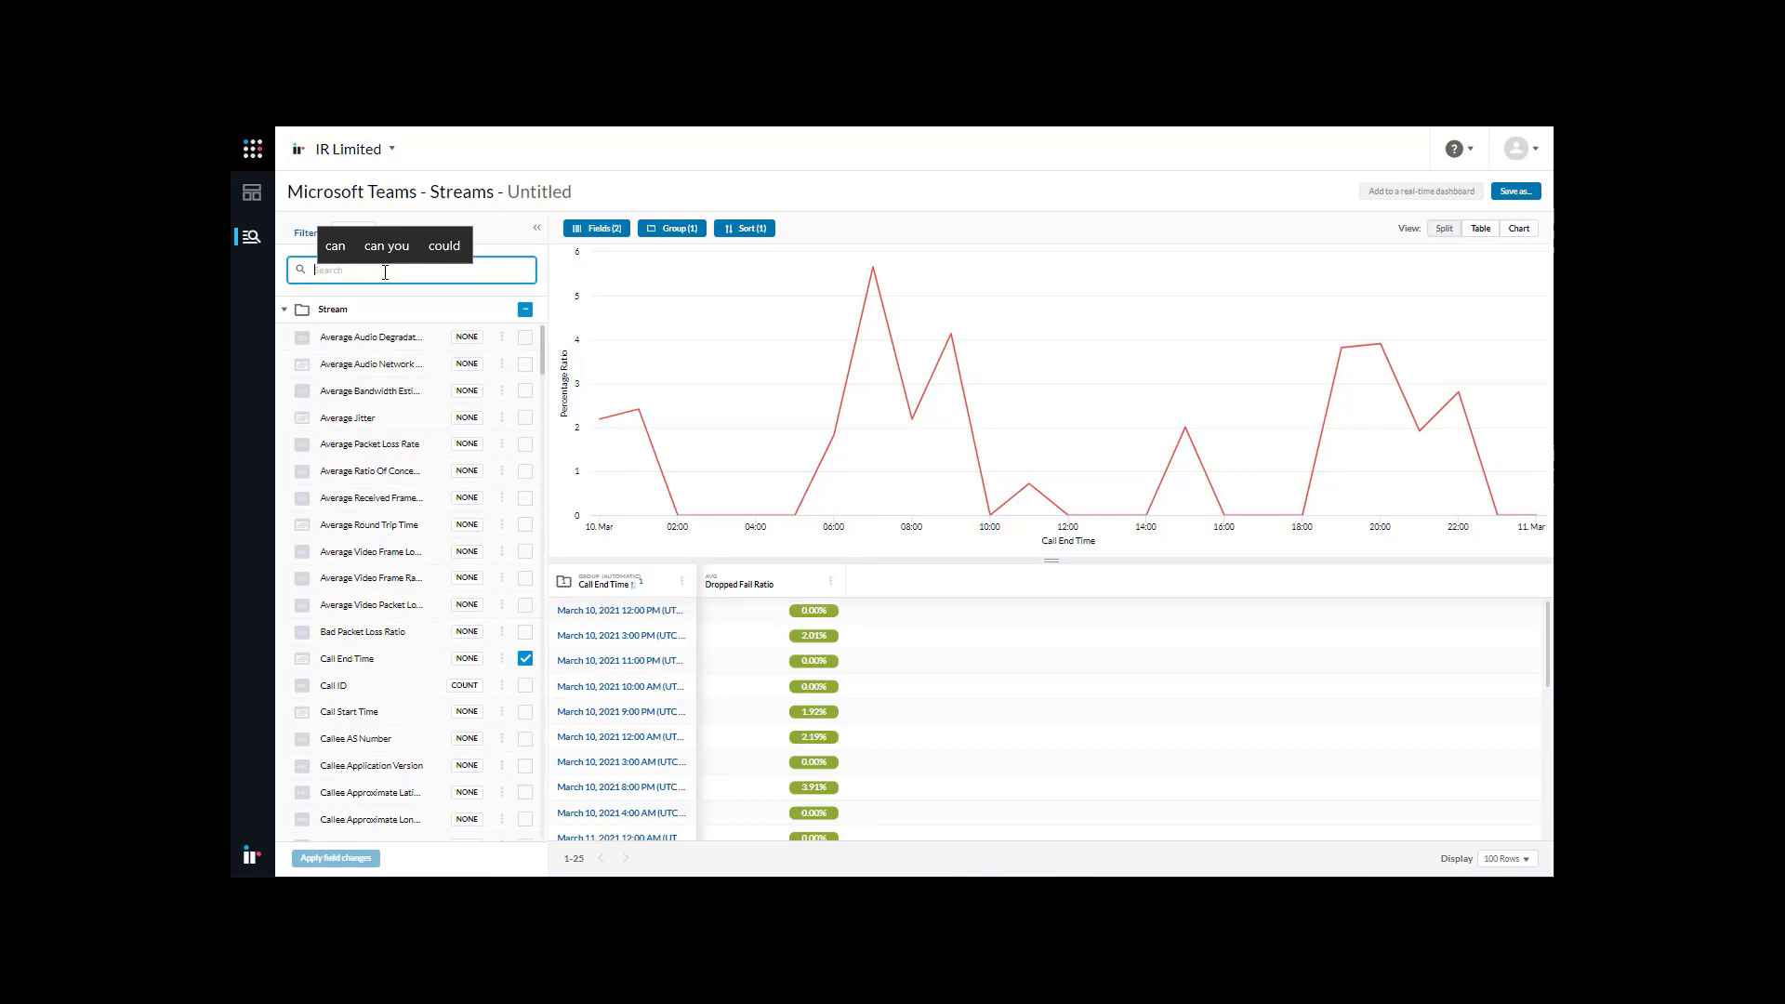
pyautogui.write('country')
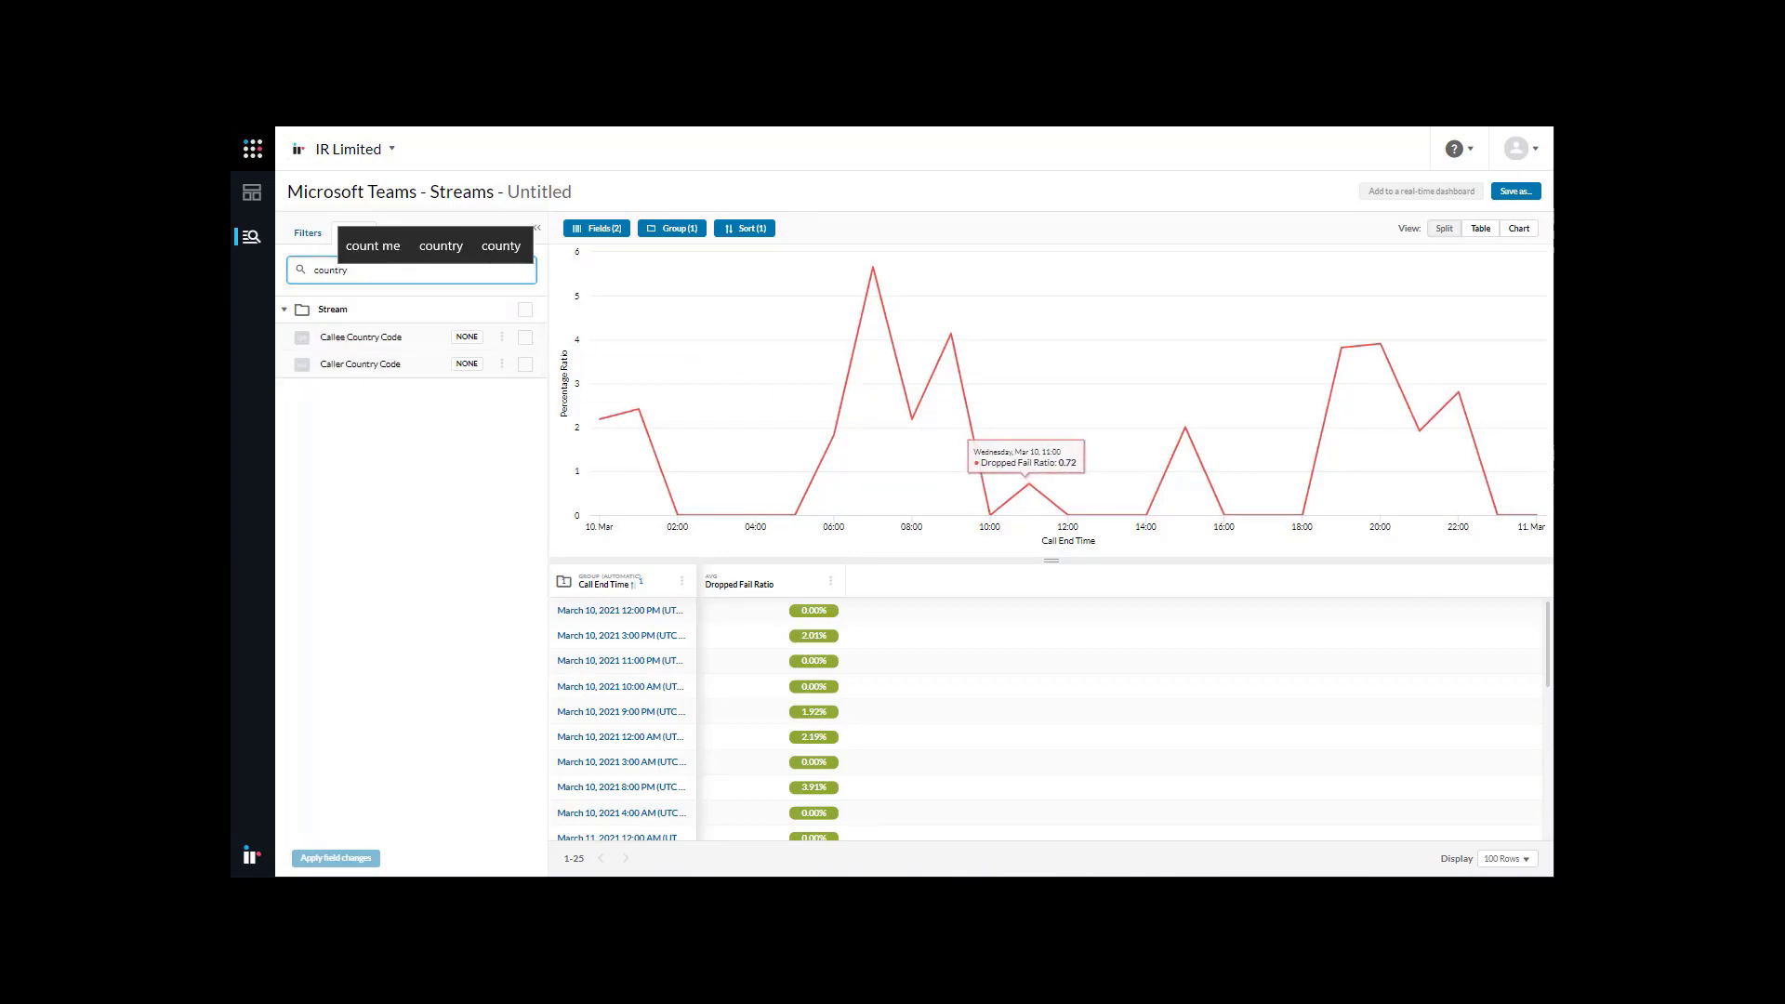
pyautogui.click(525, 337)
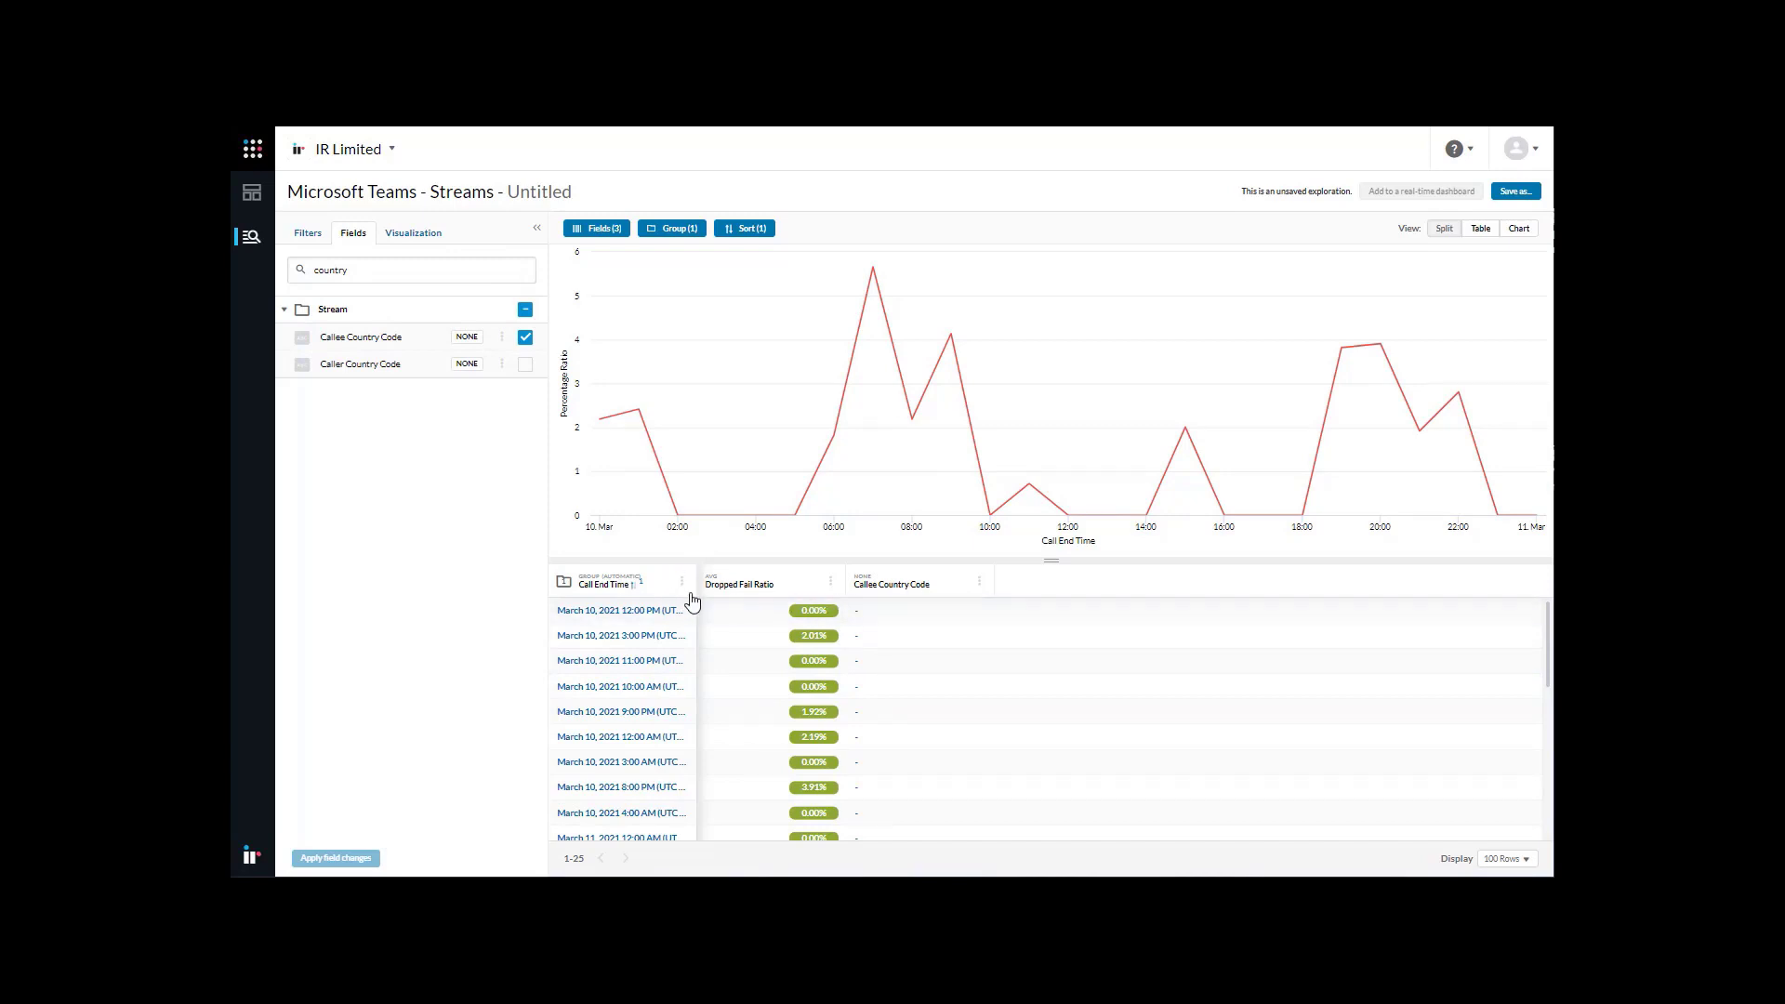
# Widen the Call End Time column to show full dates and group rows by Callee Country Code.
pyautogui.moveTo(696, 583); pyautogui.dragTo(791, 586)
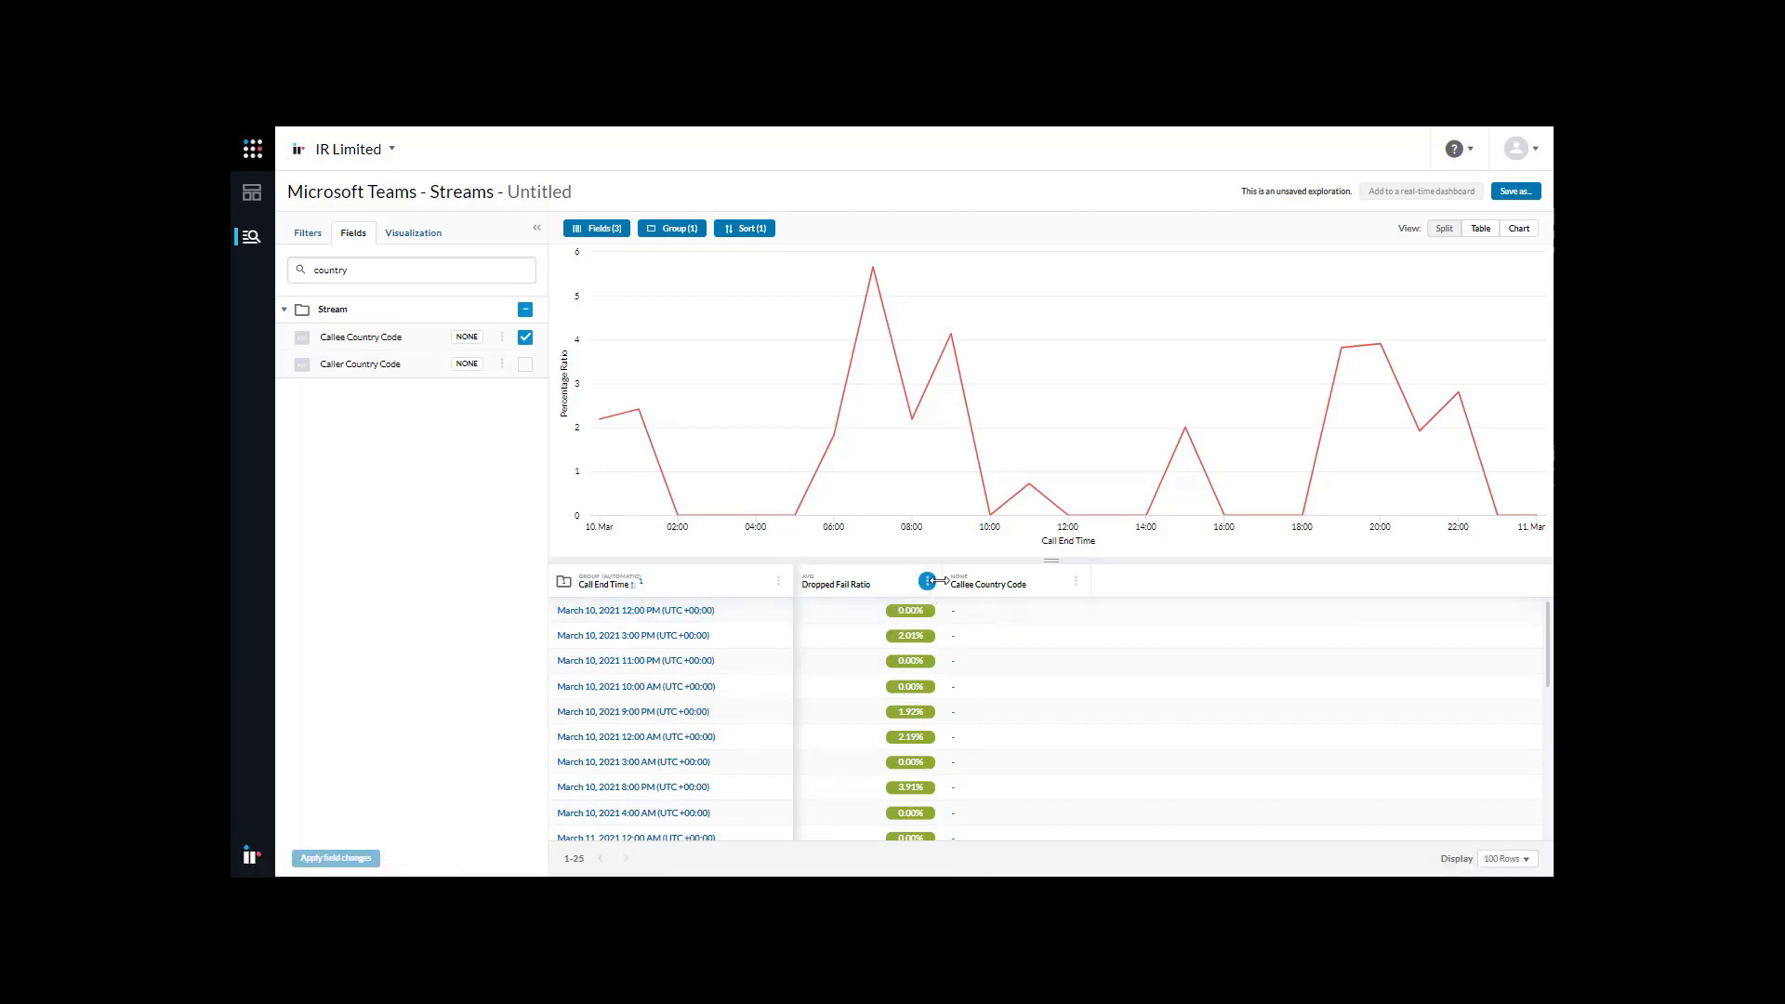
pyautogui.click(1075, 583)
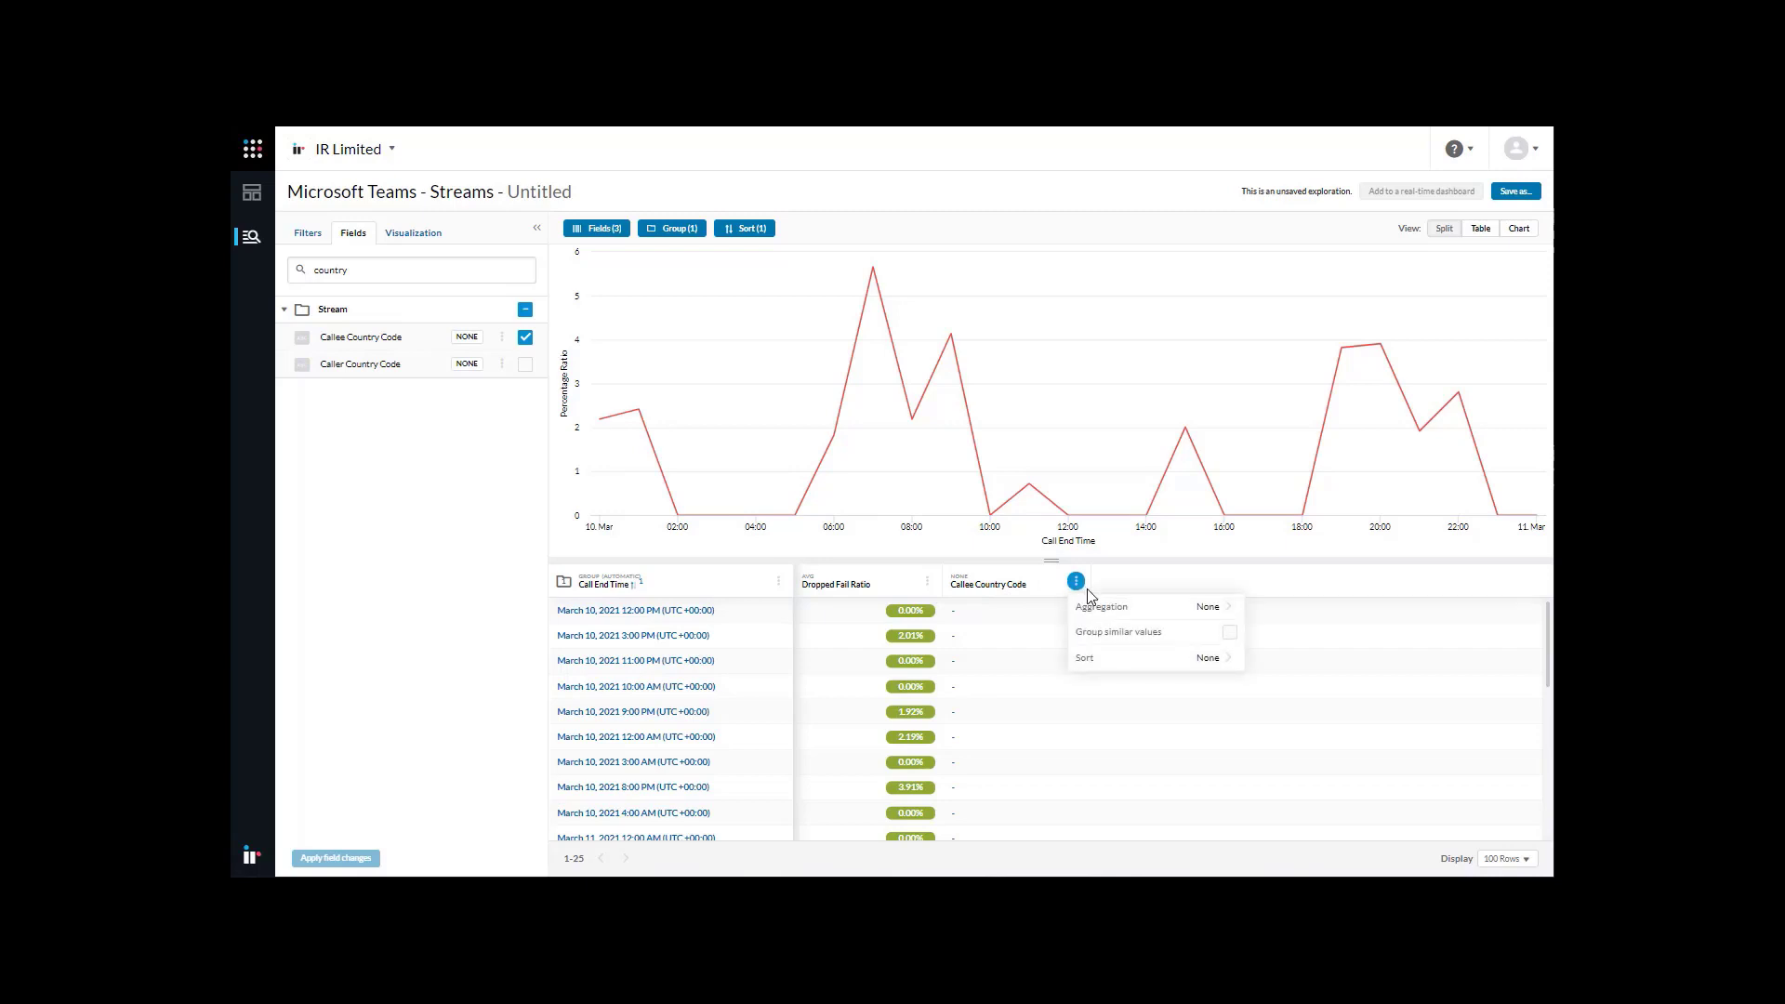
pyautogui.click(1230, 635)
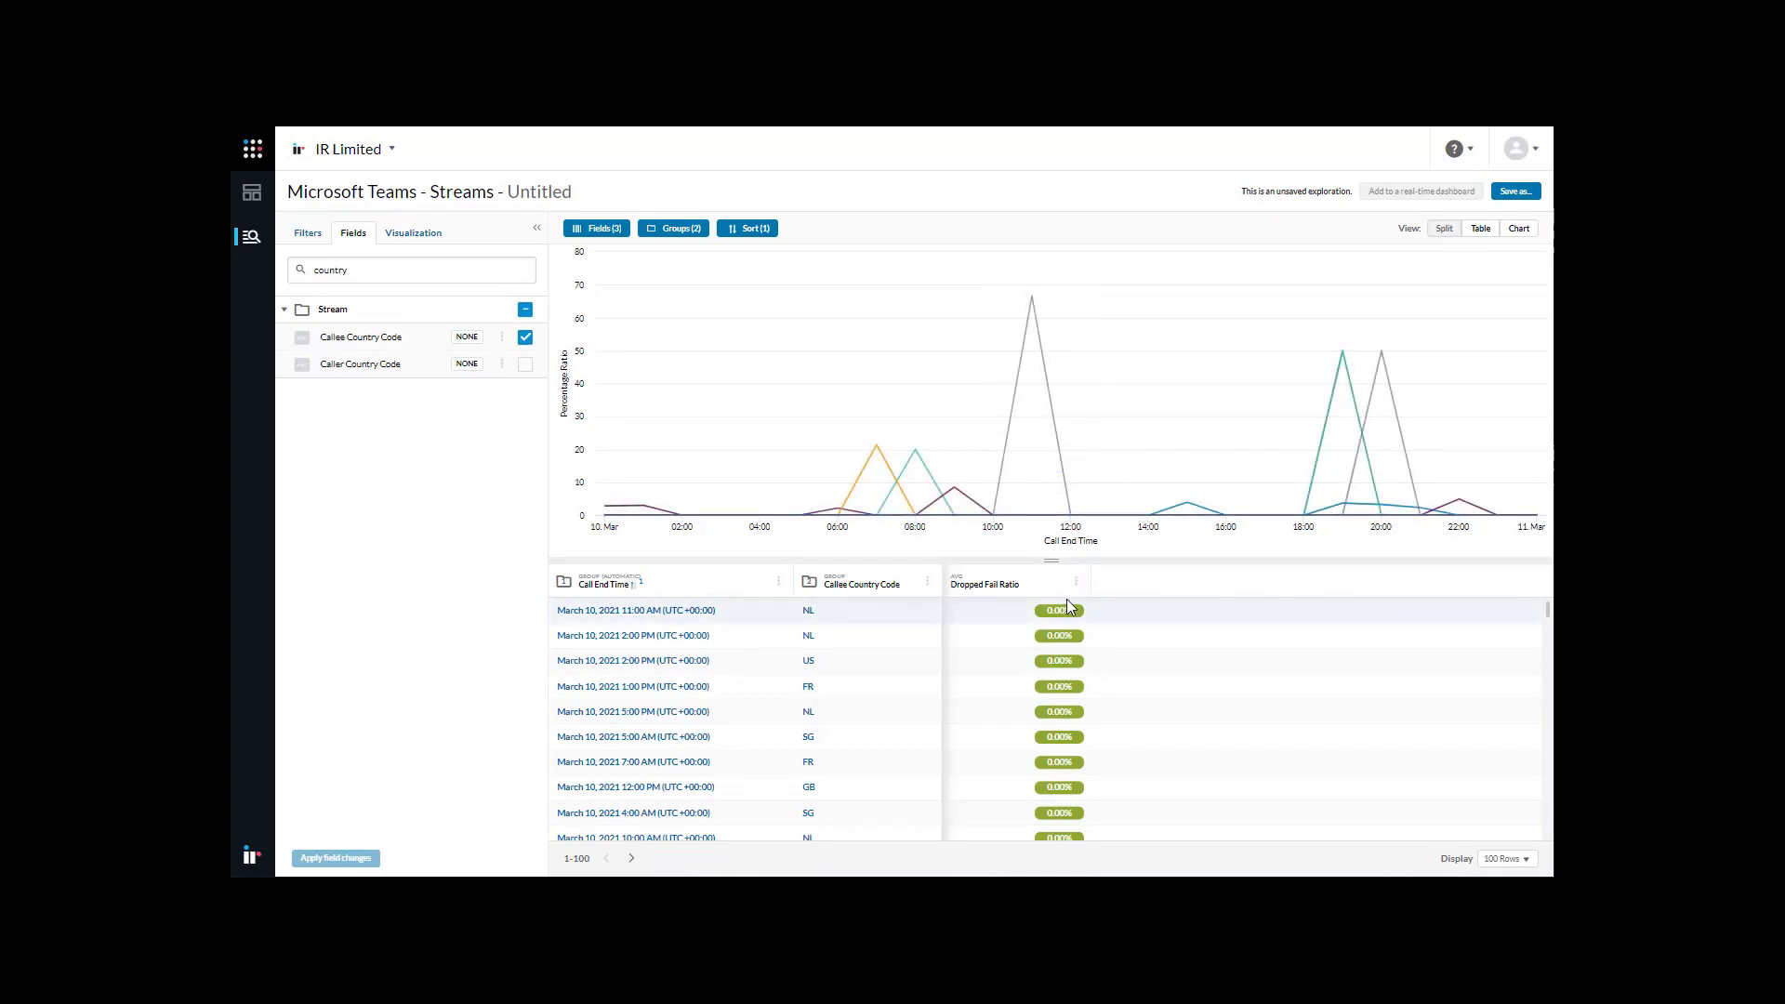
pyautogui.click(1076, 583)
pyautogui.click(1147, 610)
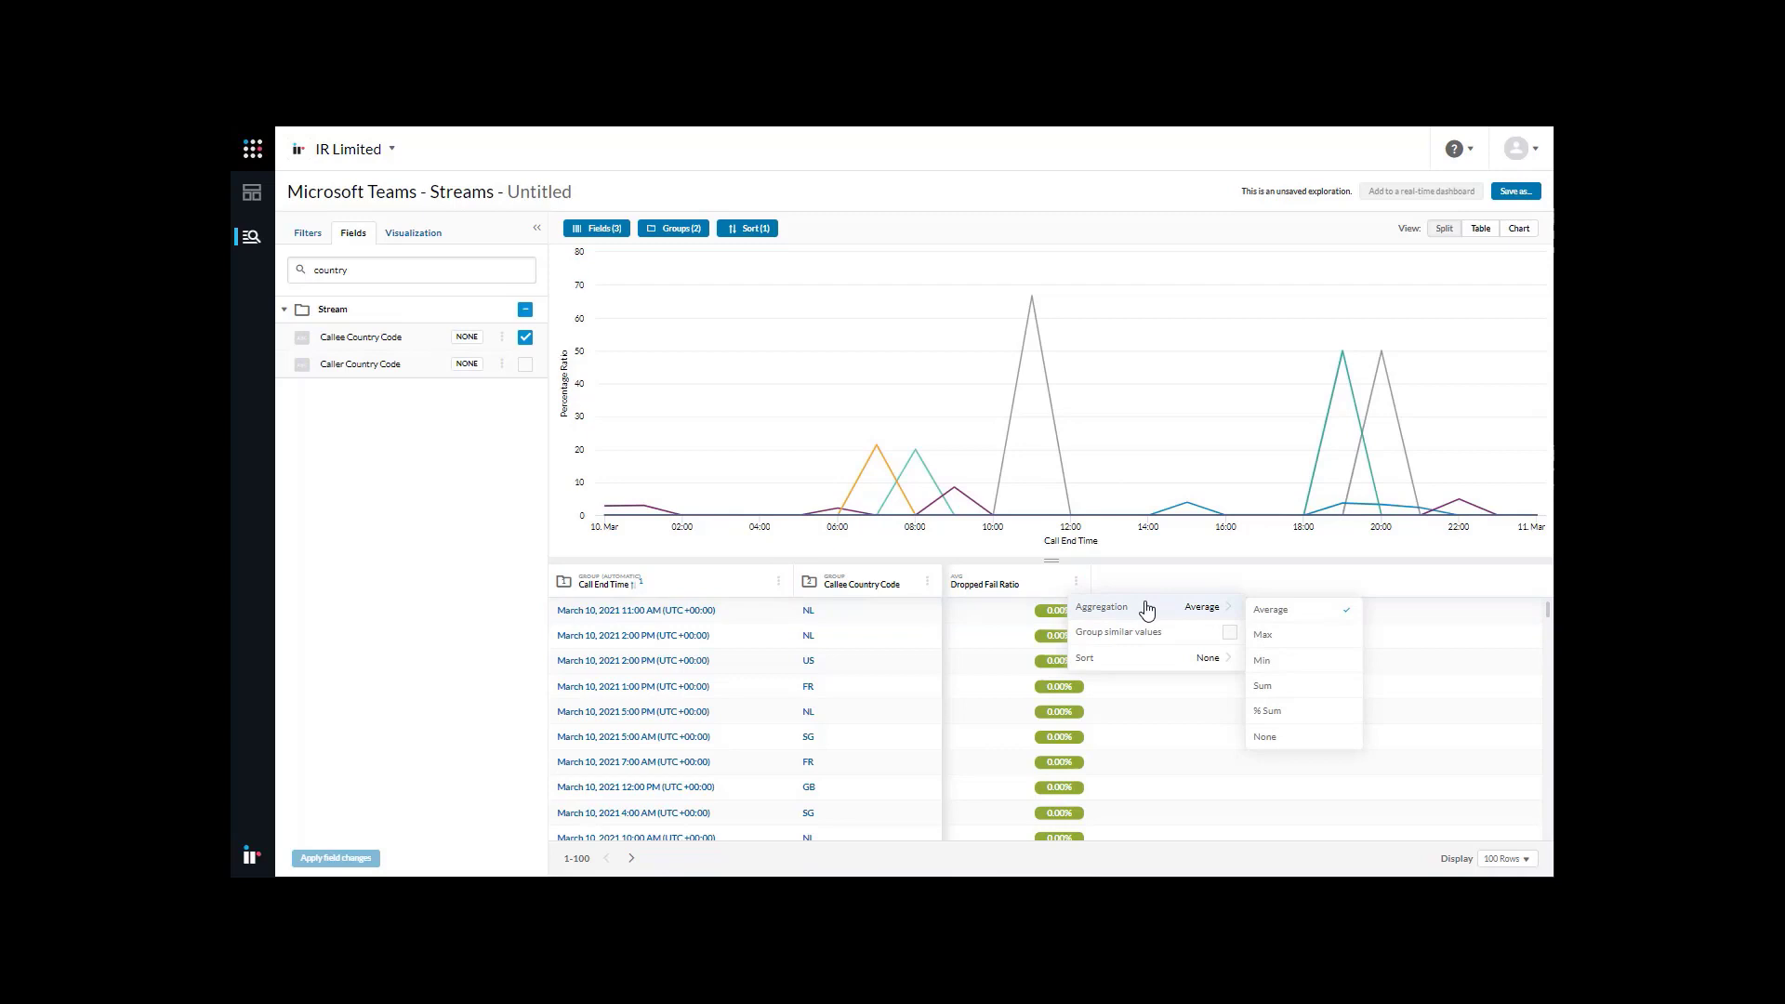
pyautogui.click(1282, 639)
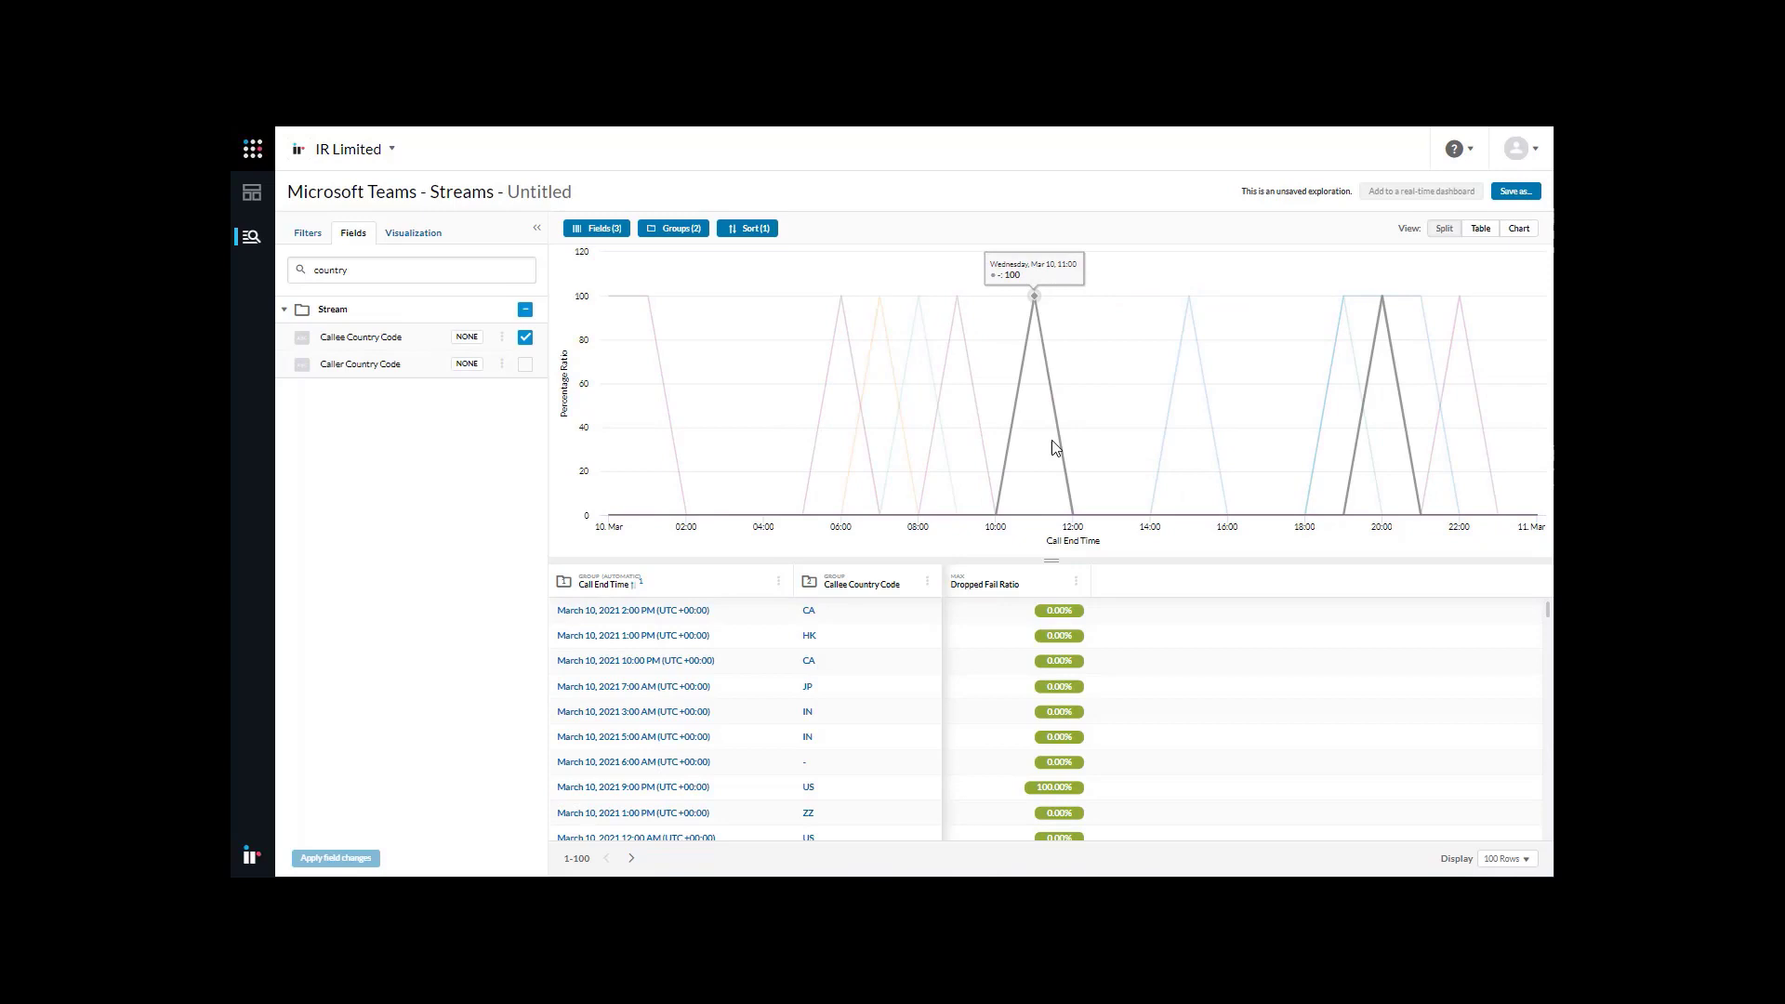
pyautogui.click(1076, 582)
pyautogui.moveTo(1144, 609)
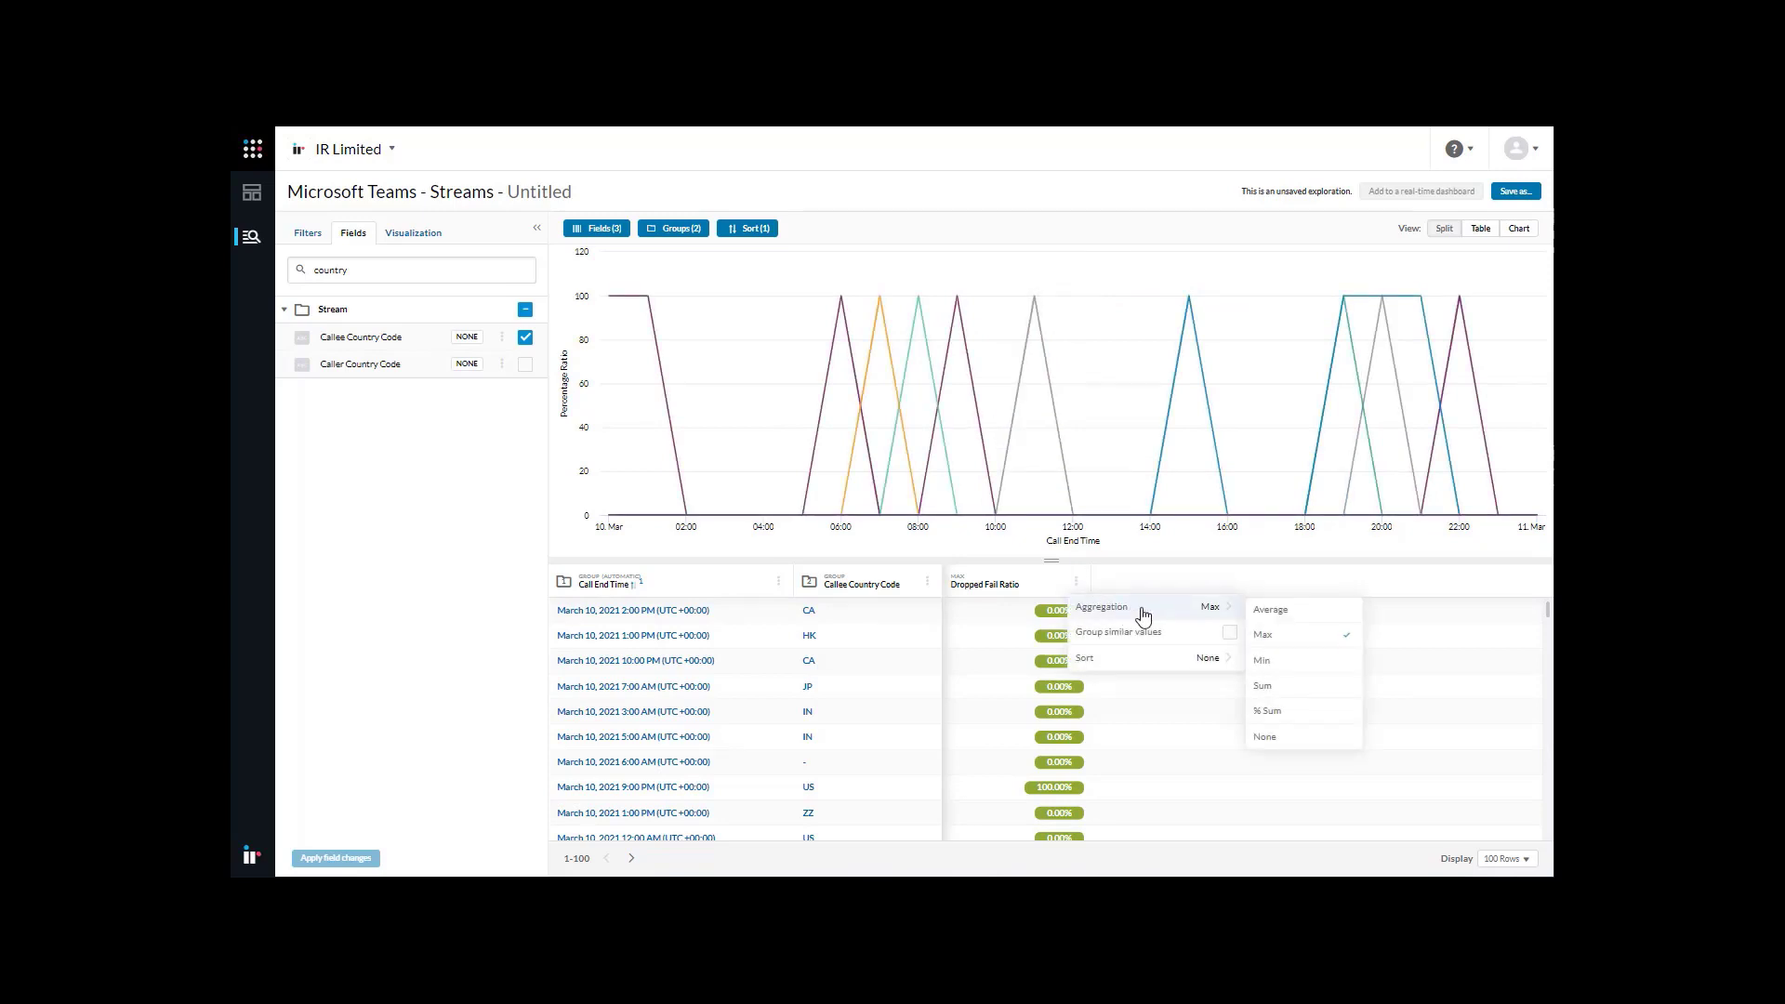
pyautogui.click(1288, 621)
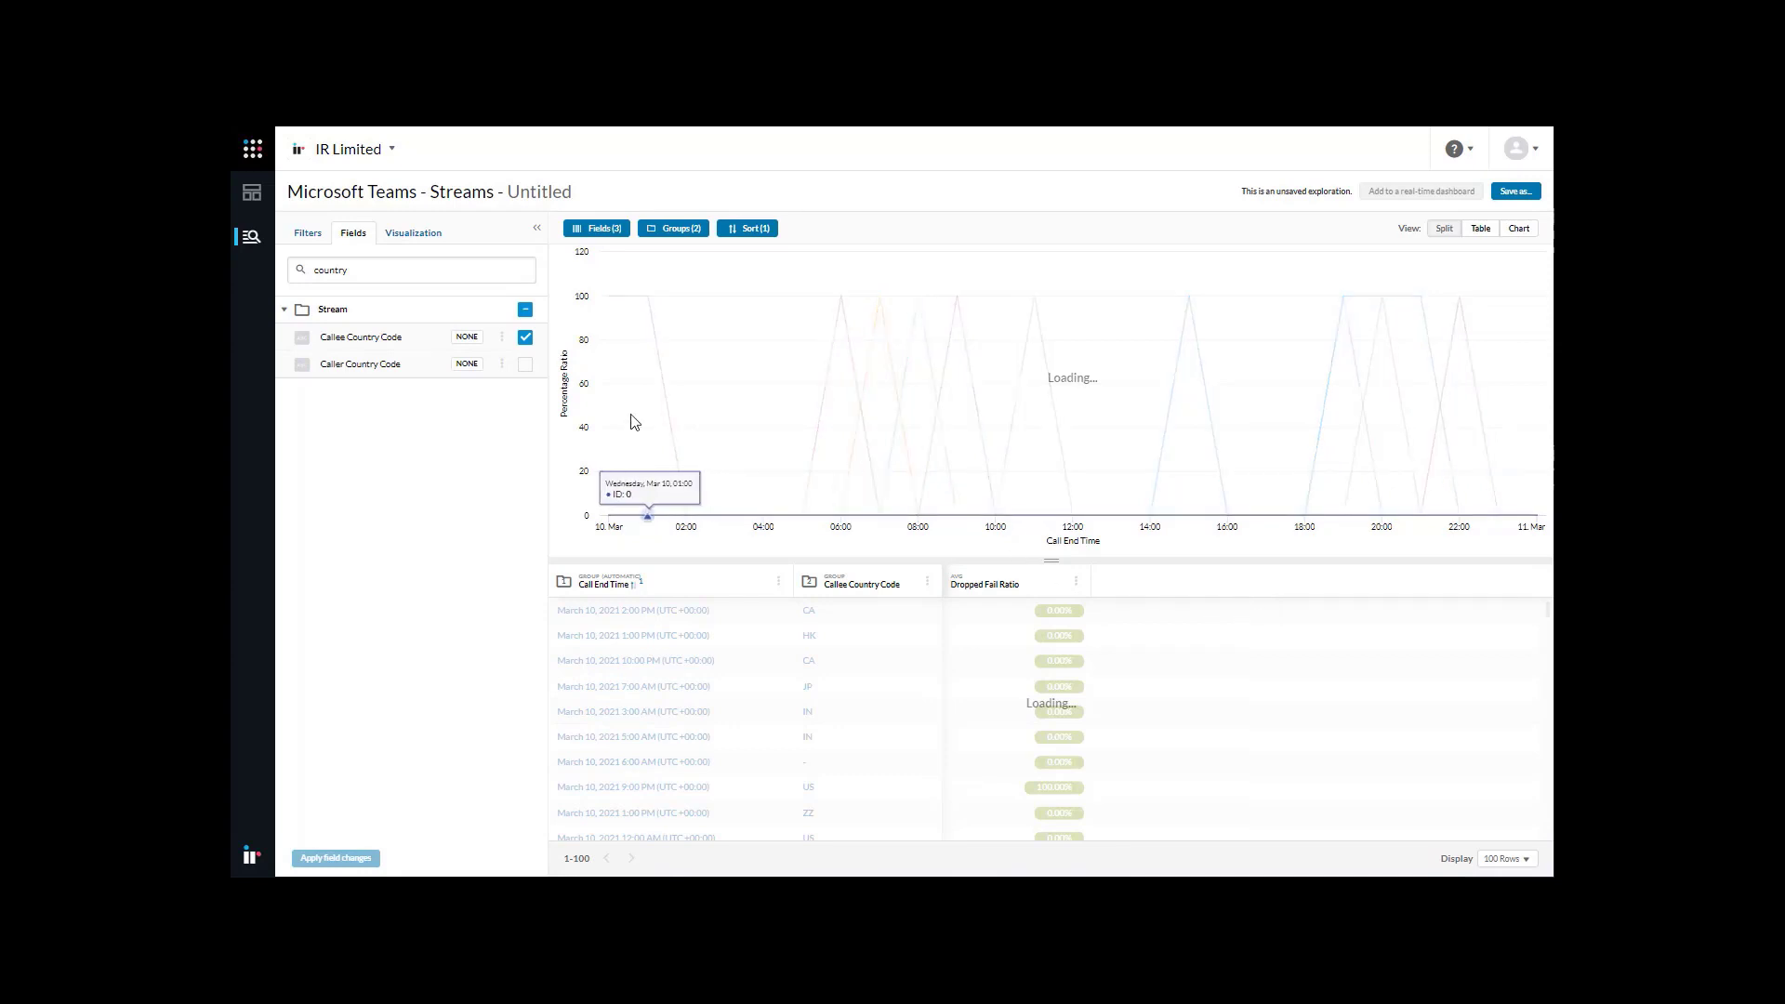
# Turn on the chart legend at the bottom, listing callee country codes AU through IN.
pyautogui.click(413, 236)
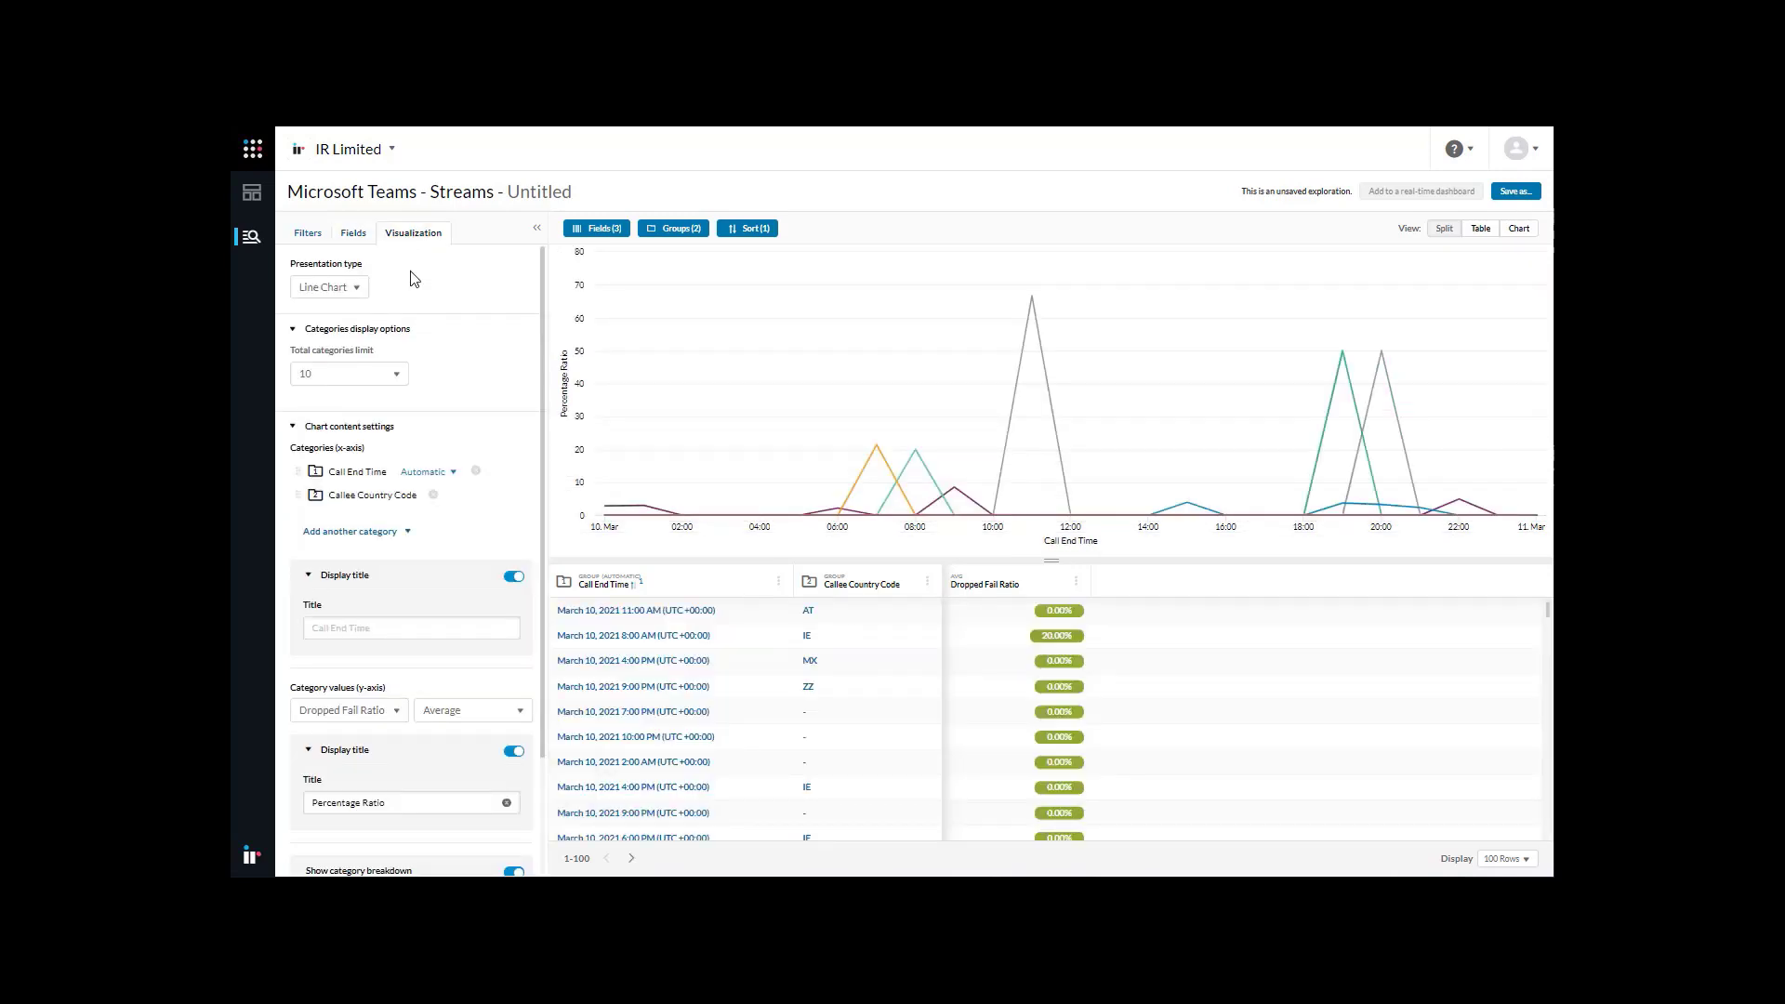
pyautogui.scroll(-3, 445, 545)
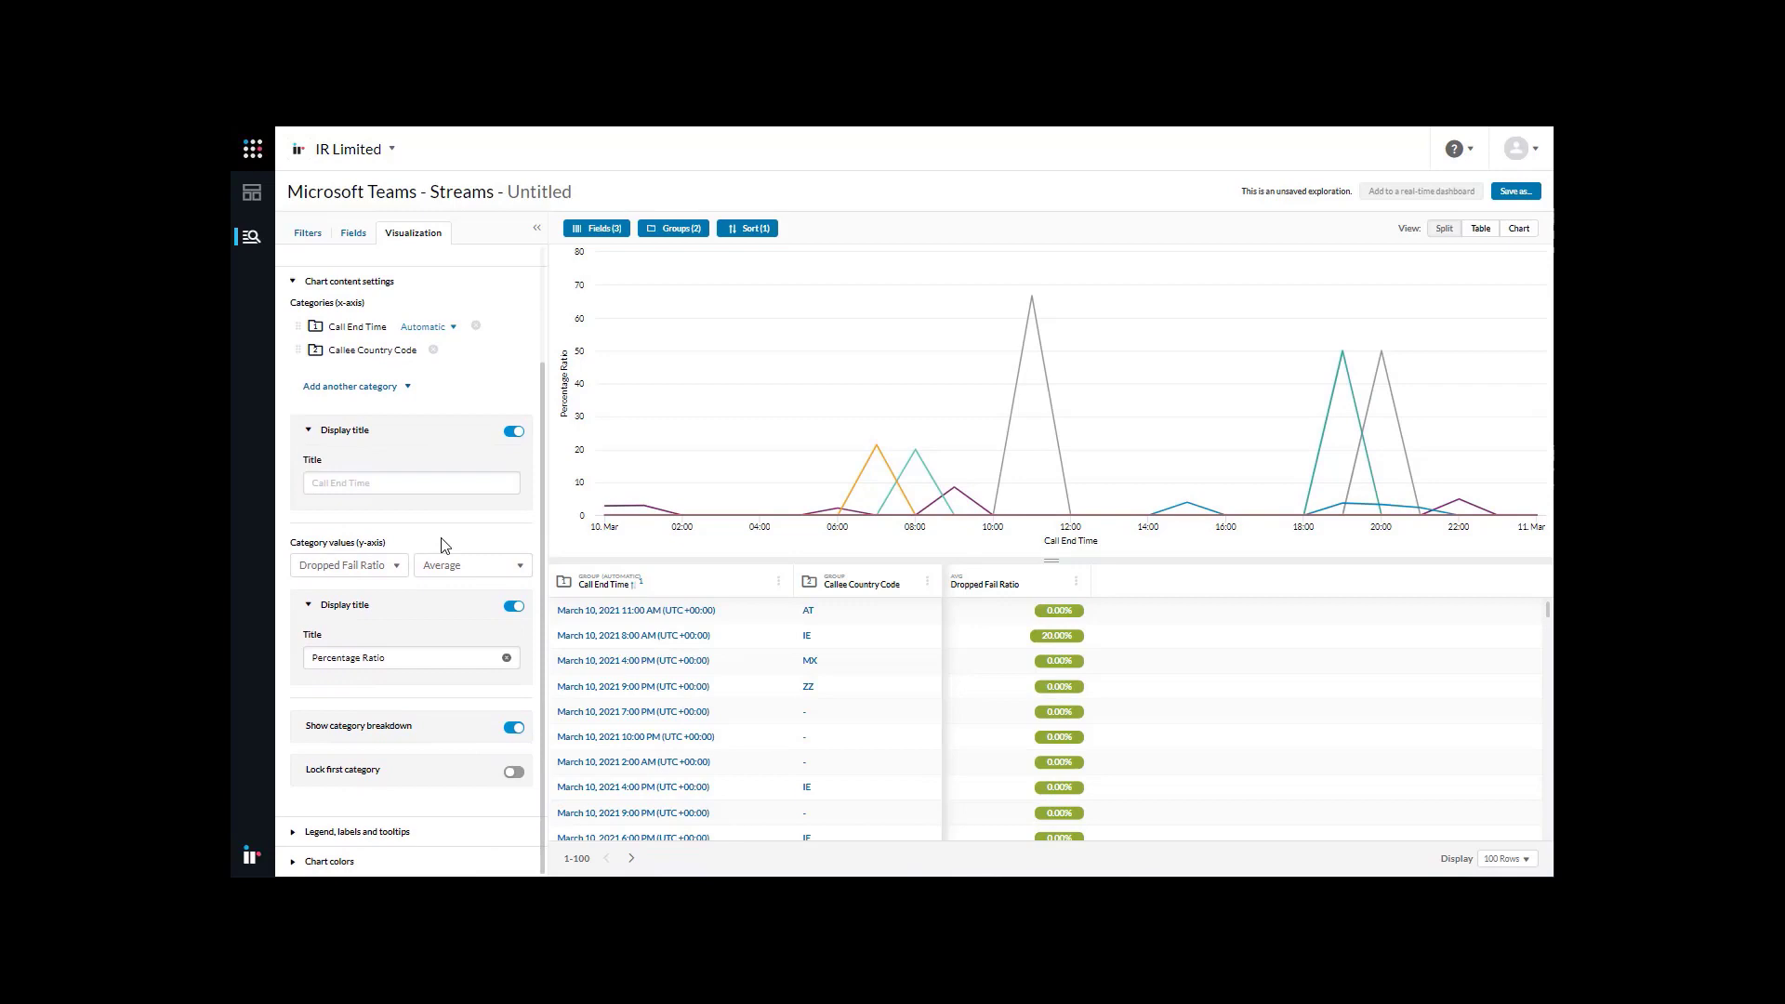
pyautogui.click(295, 832)
pyautogui.scroll(-3, 395, 830)
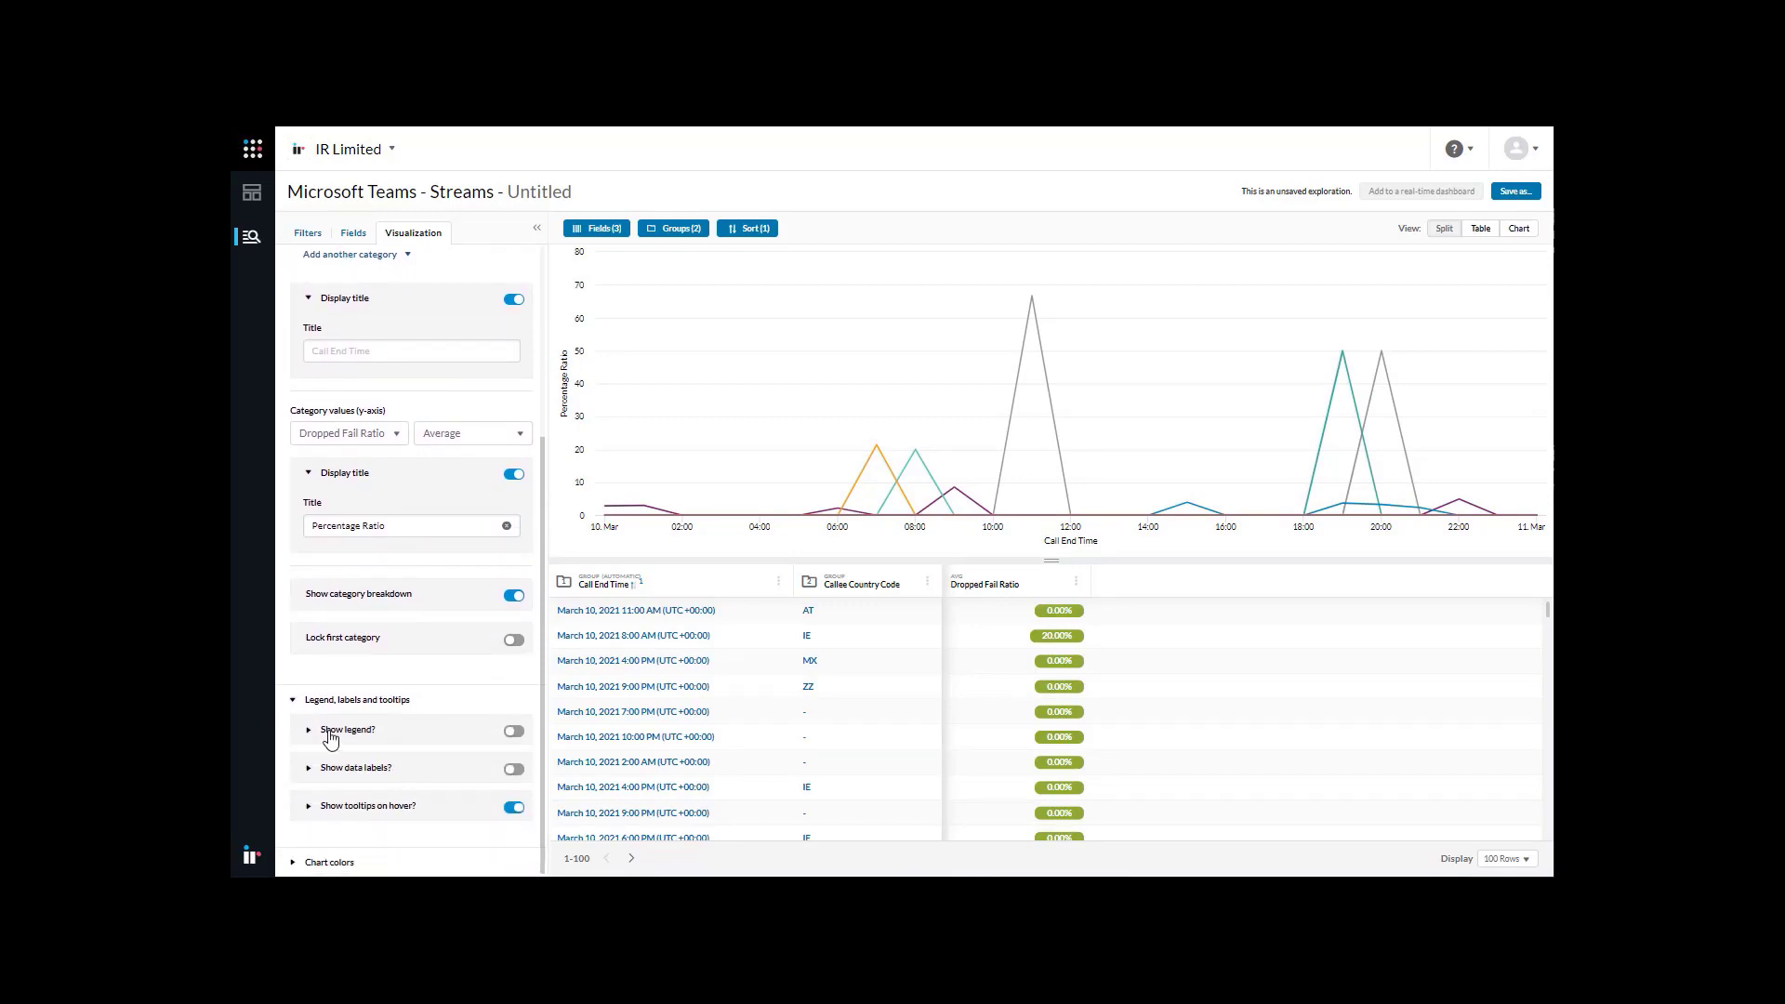
pyautogui.click(514, 732)
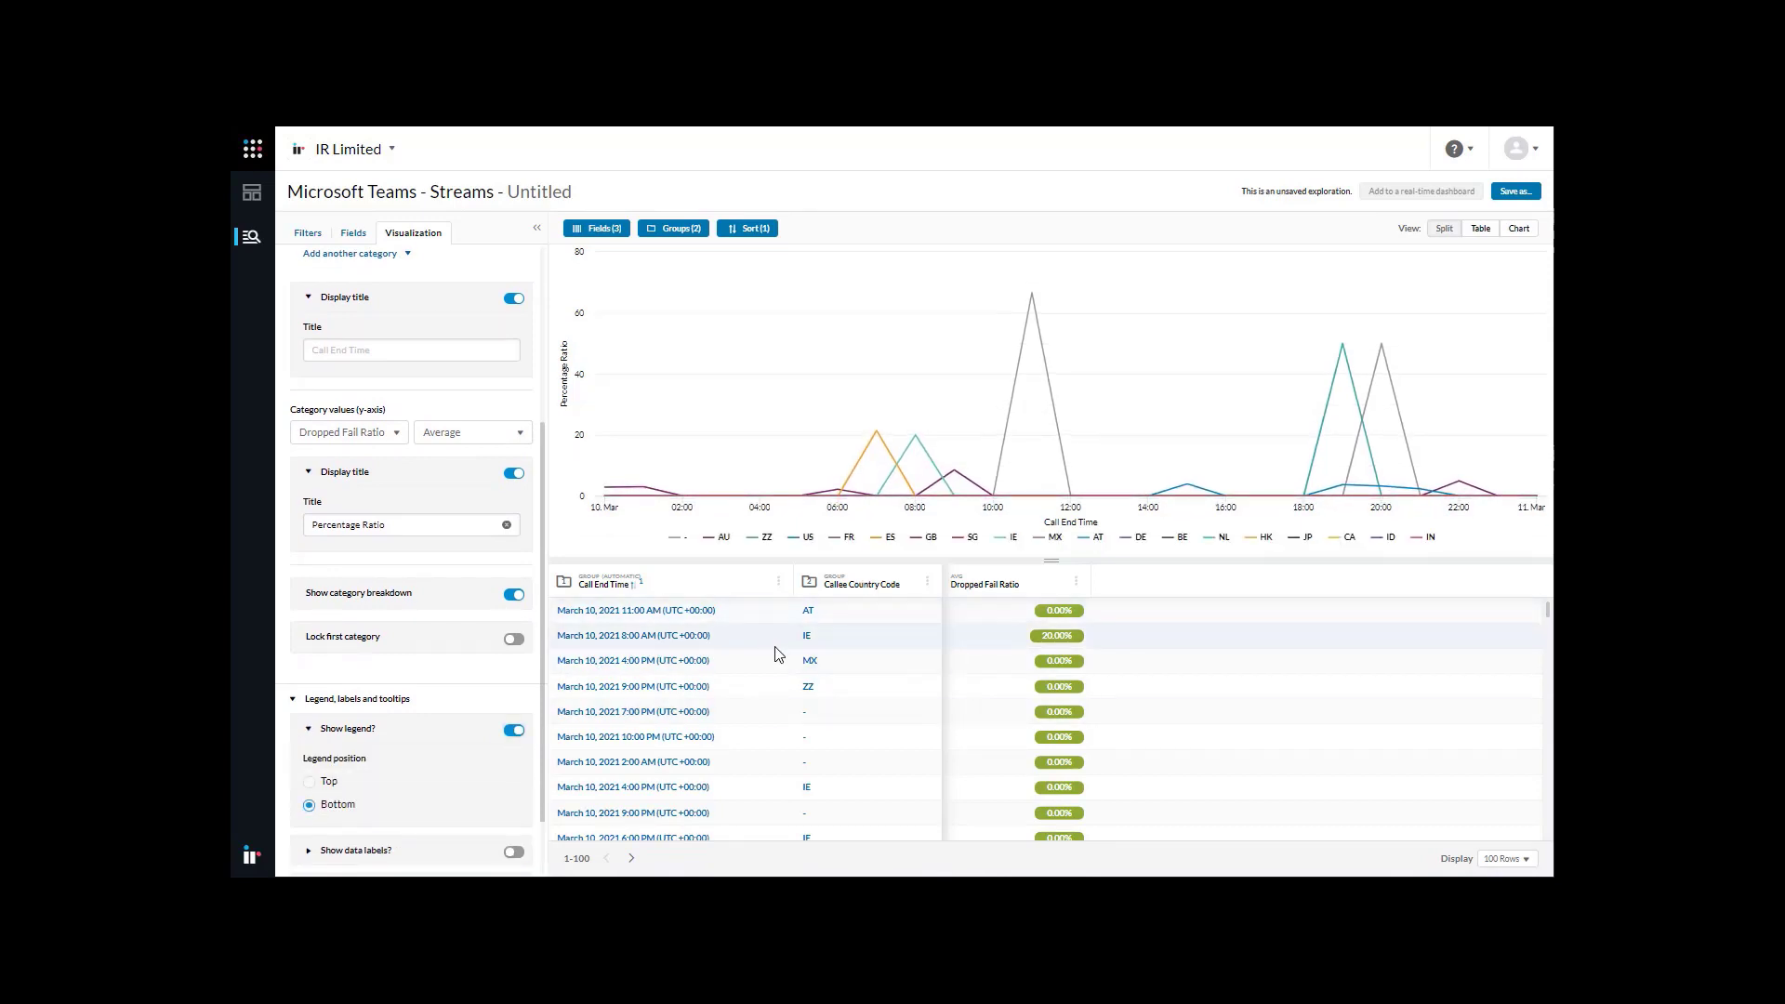
pyautogui.scroll(-2, 356, 729)
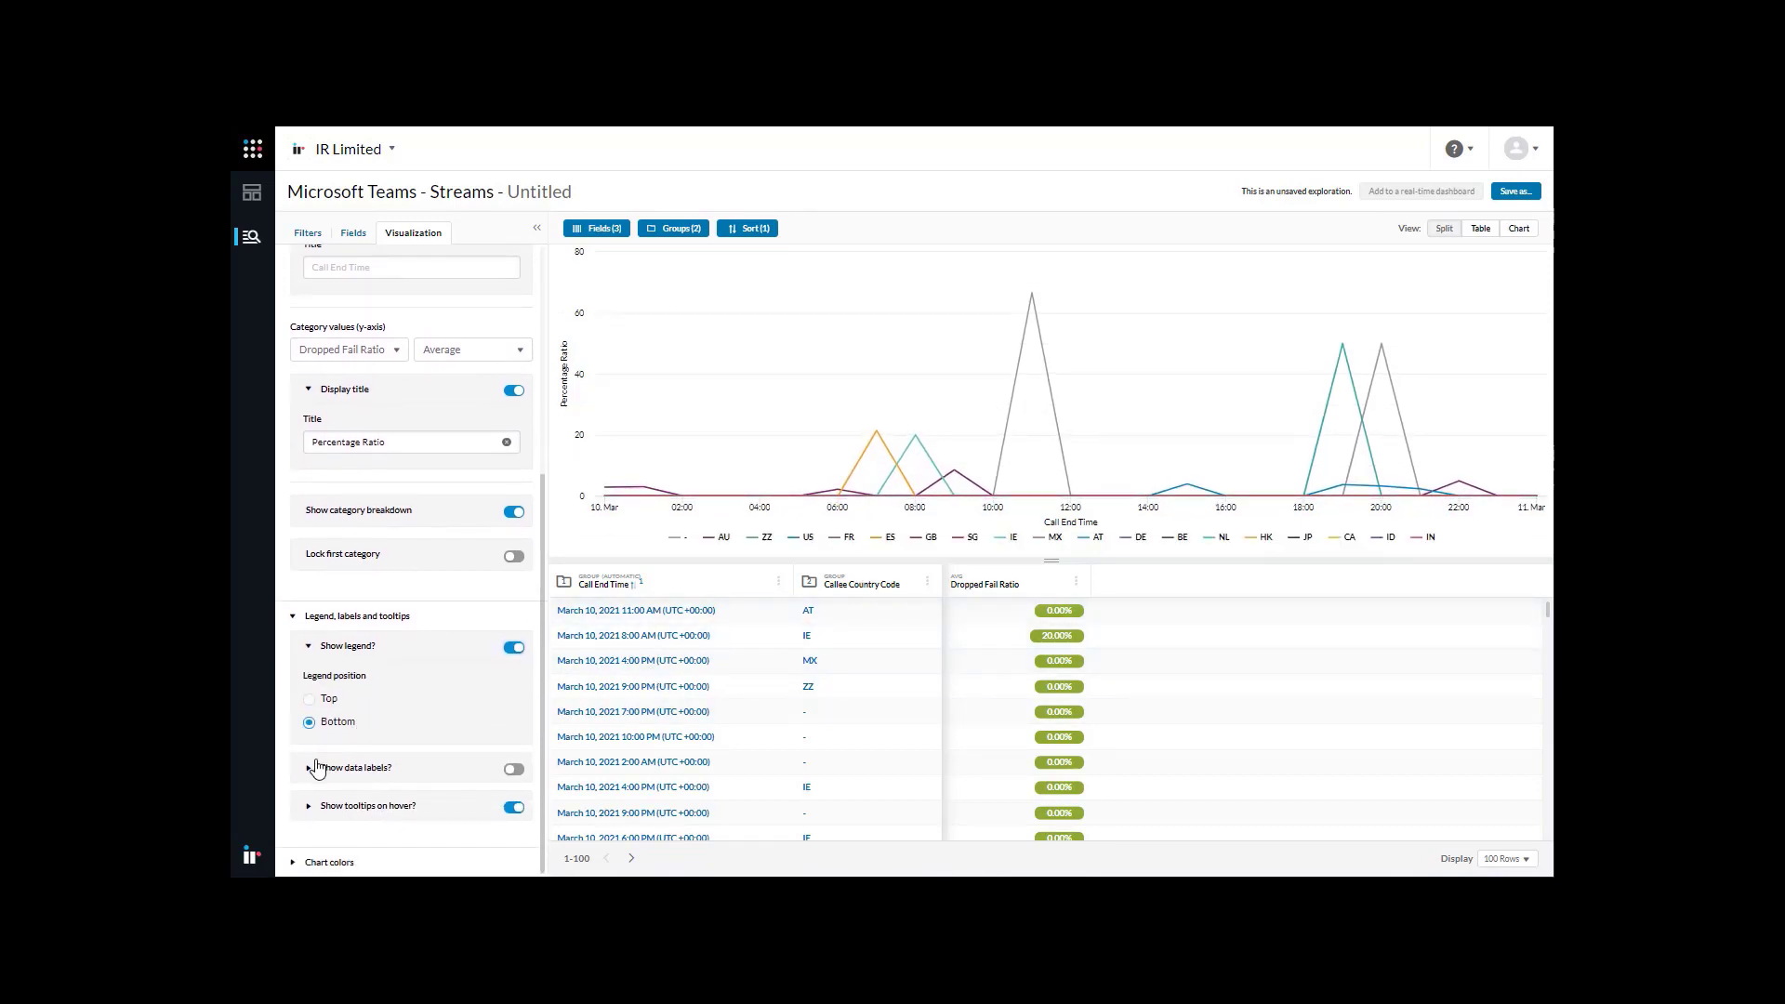
# Turn on data labels for the chart lines with a '%' suffix after each value.
pyautogui.click(310, 768)
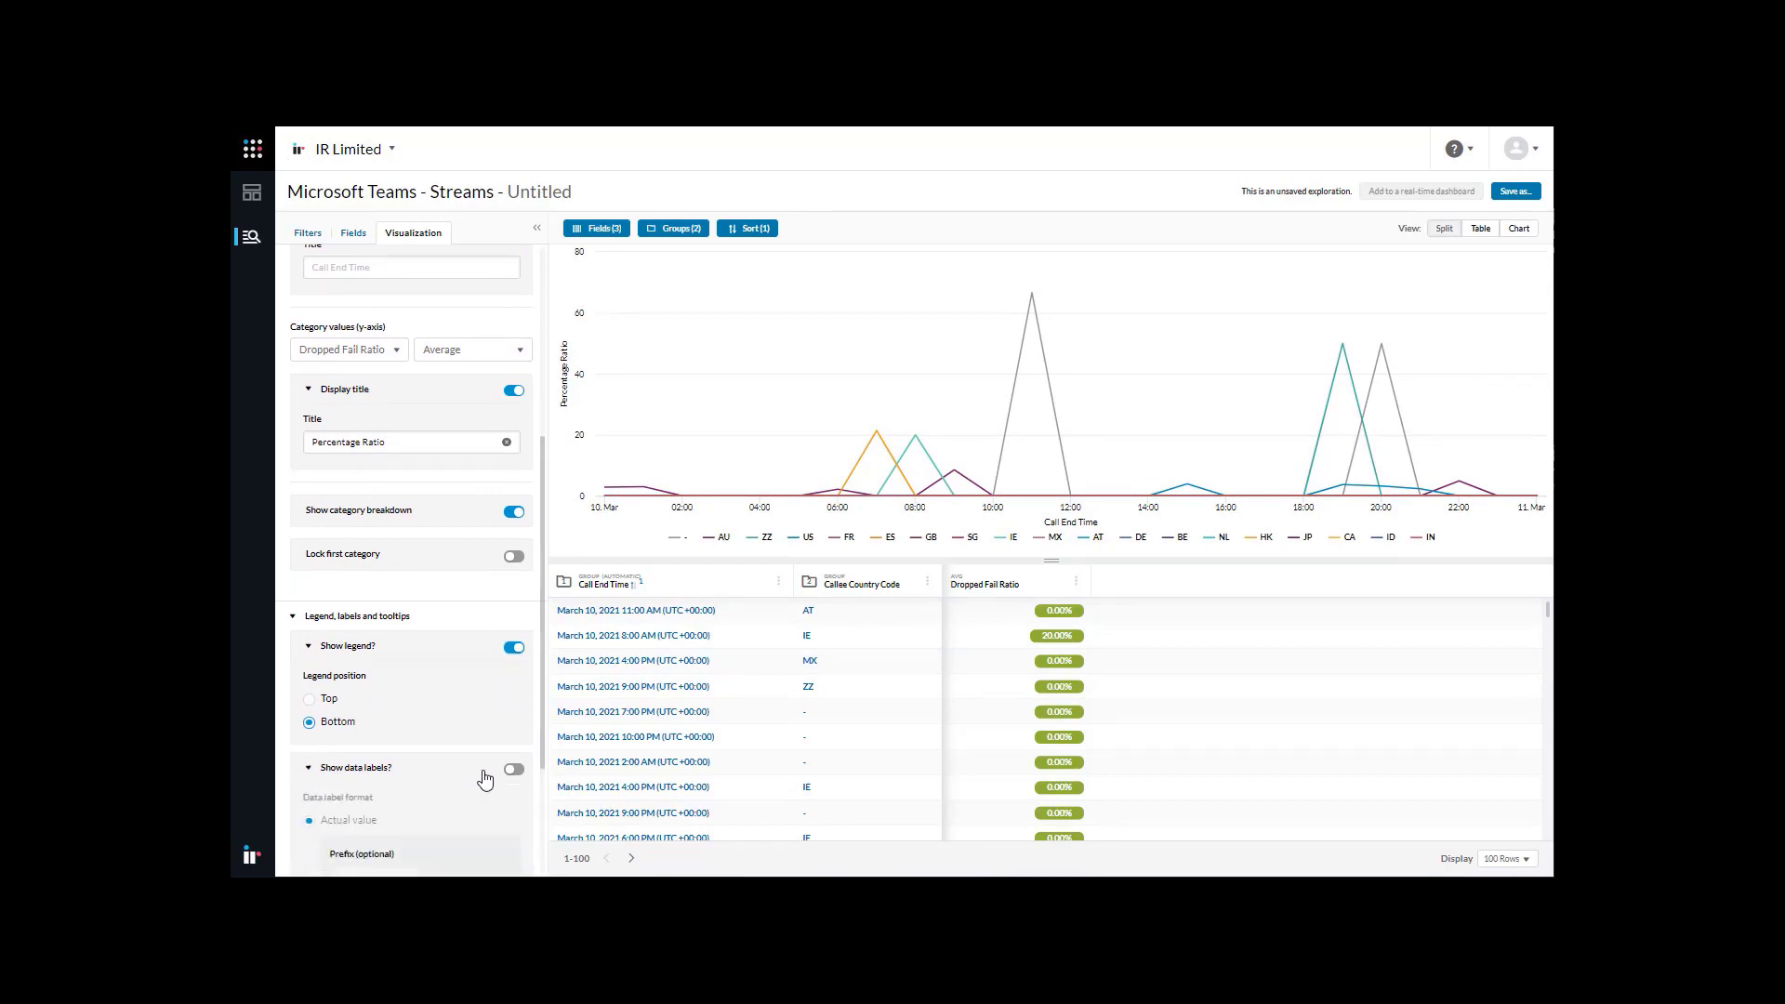
pyautogui.click(517, 777)
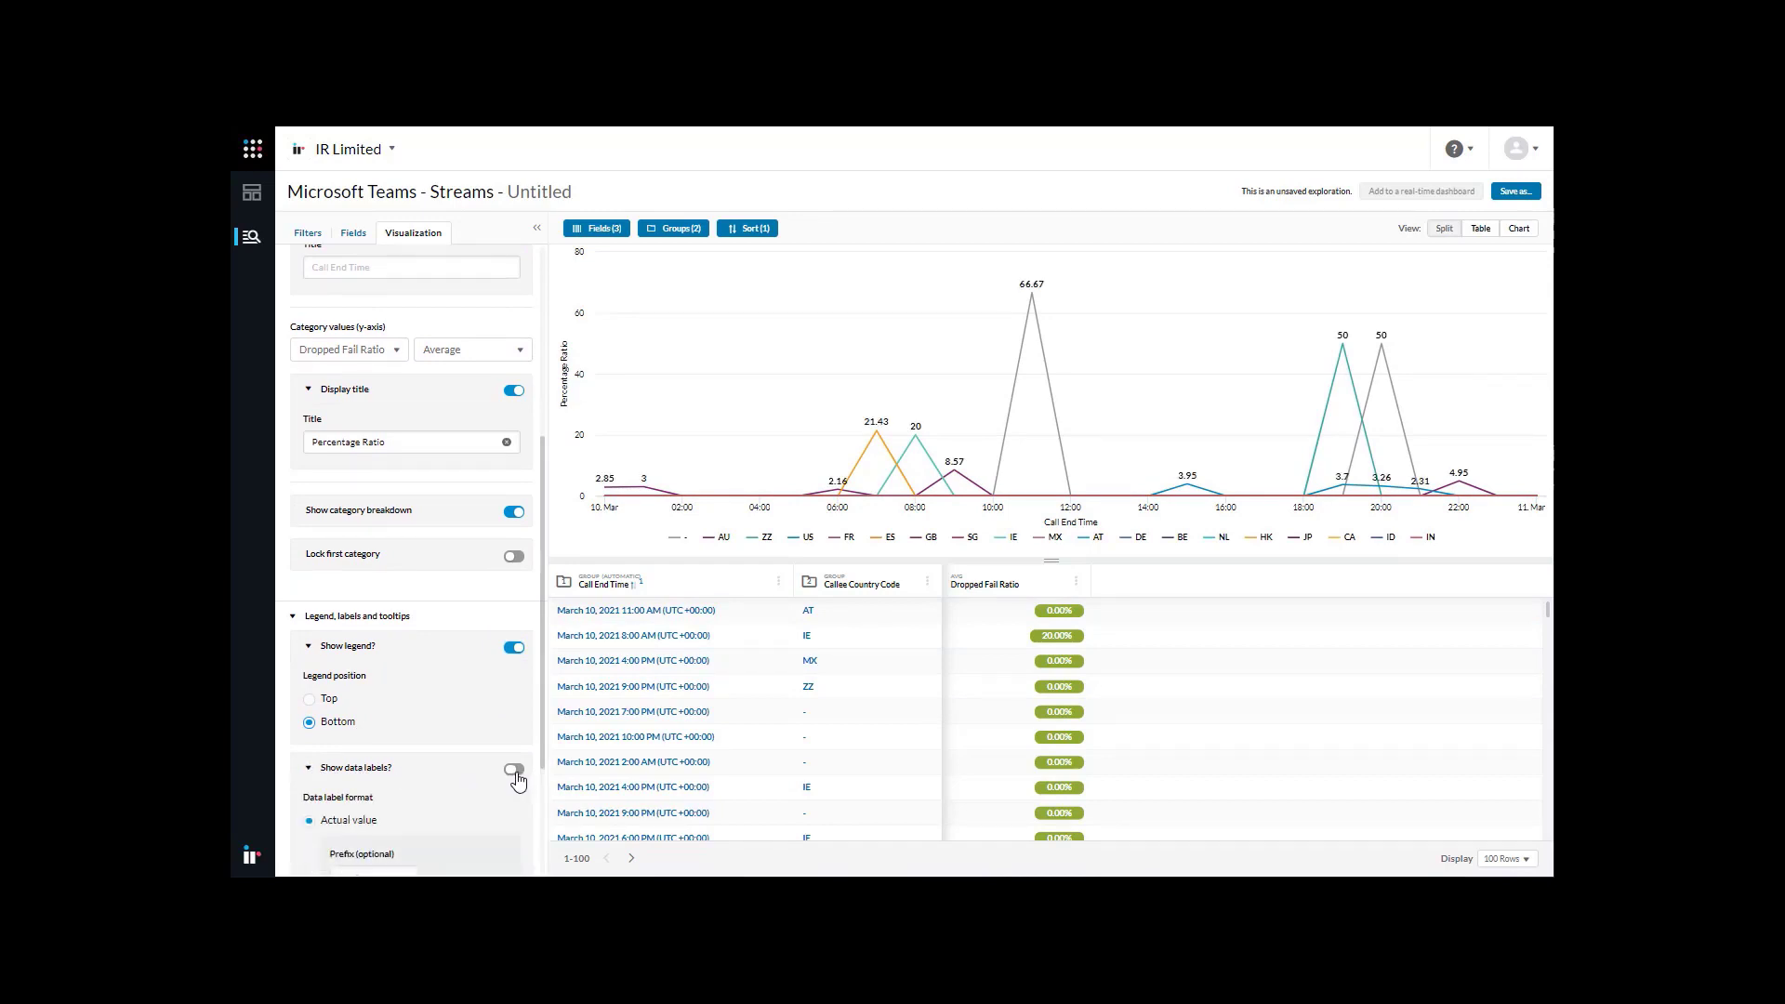
pyautogui.scroll(-2, 517, 781)
pyautogui.click(400, 762)
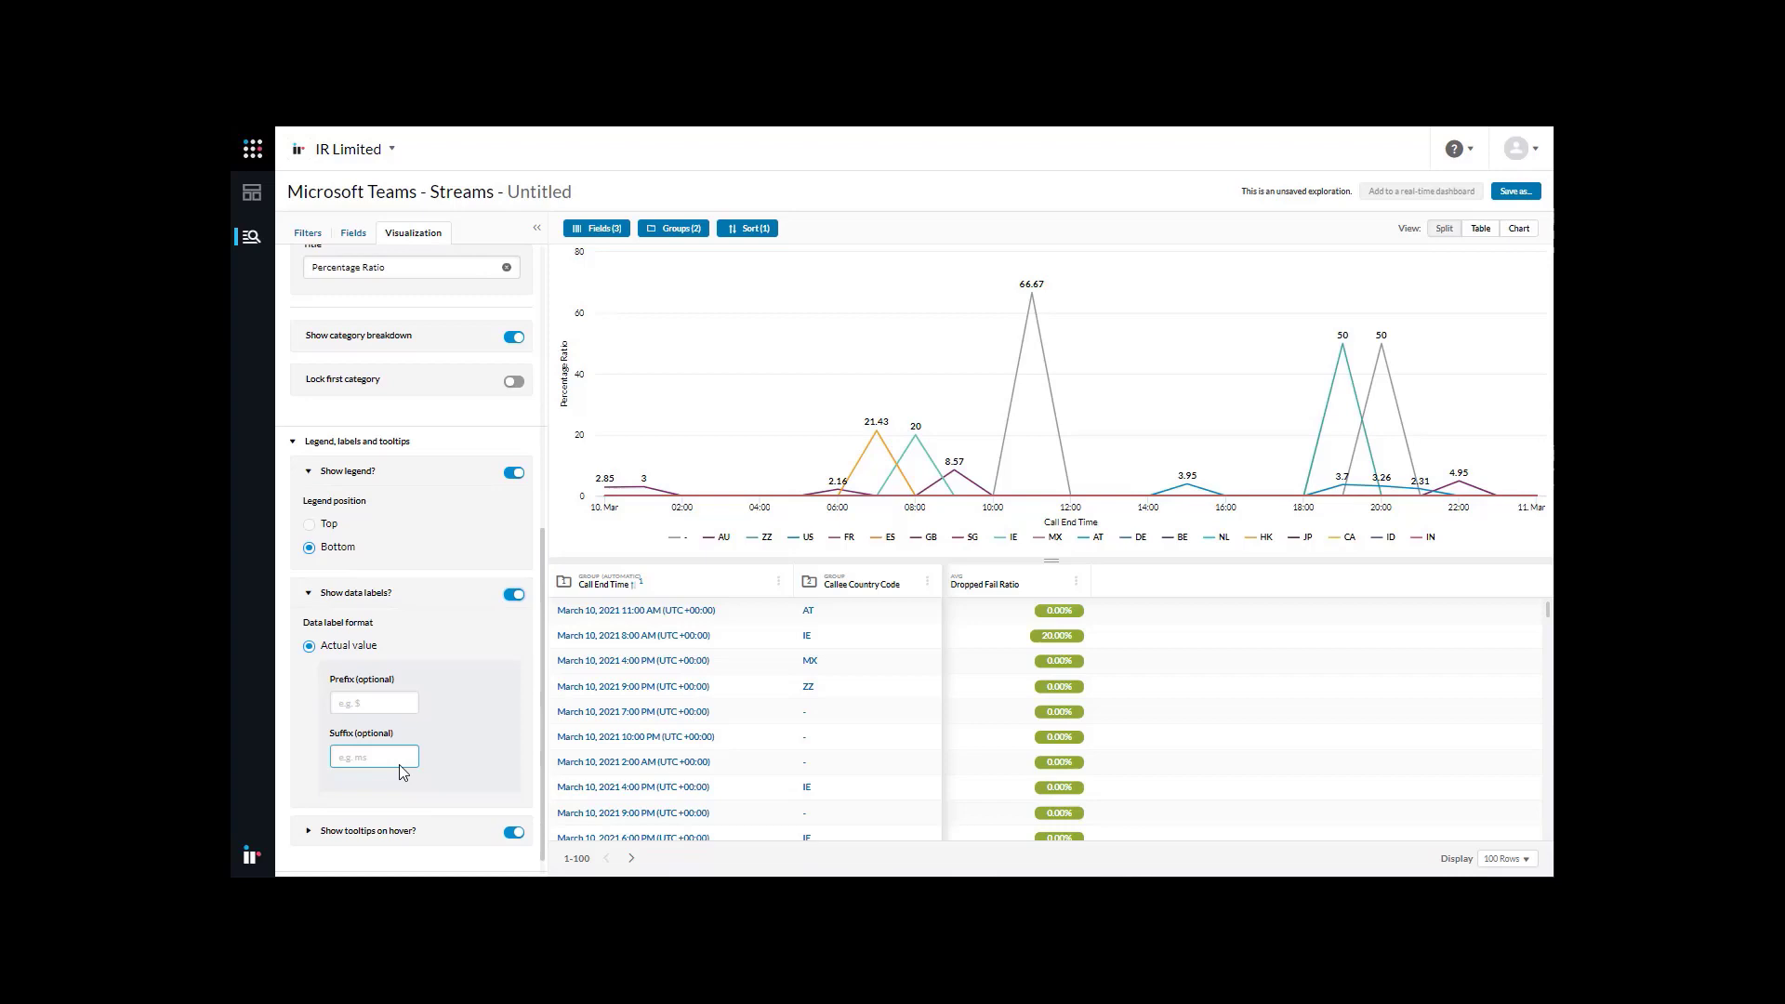
pyautogui.scroll(-1, 402, 772)
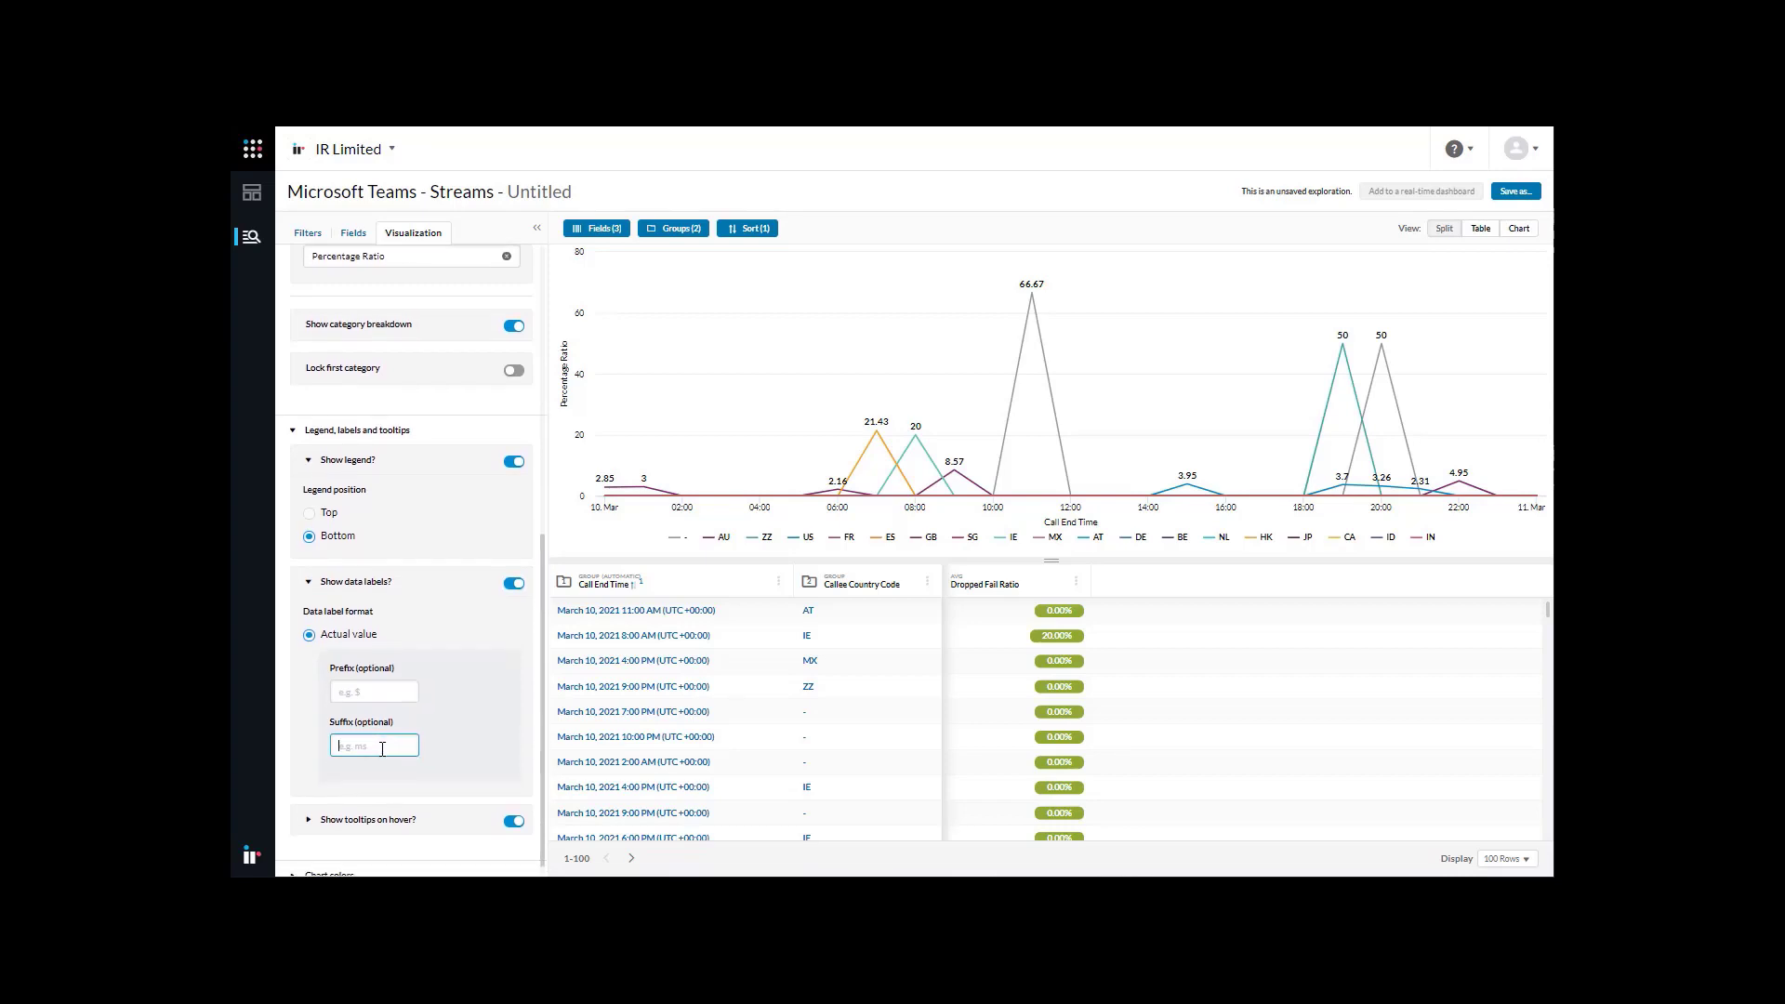
pyautogui.write('%')
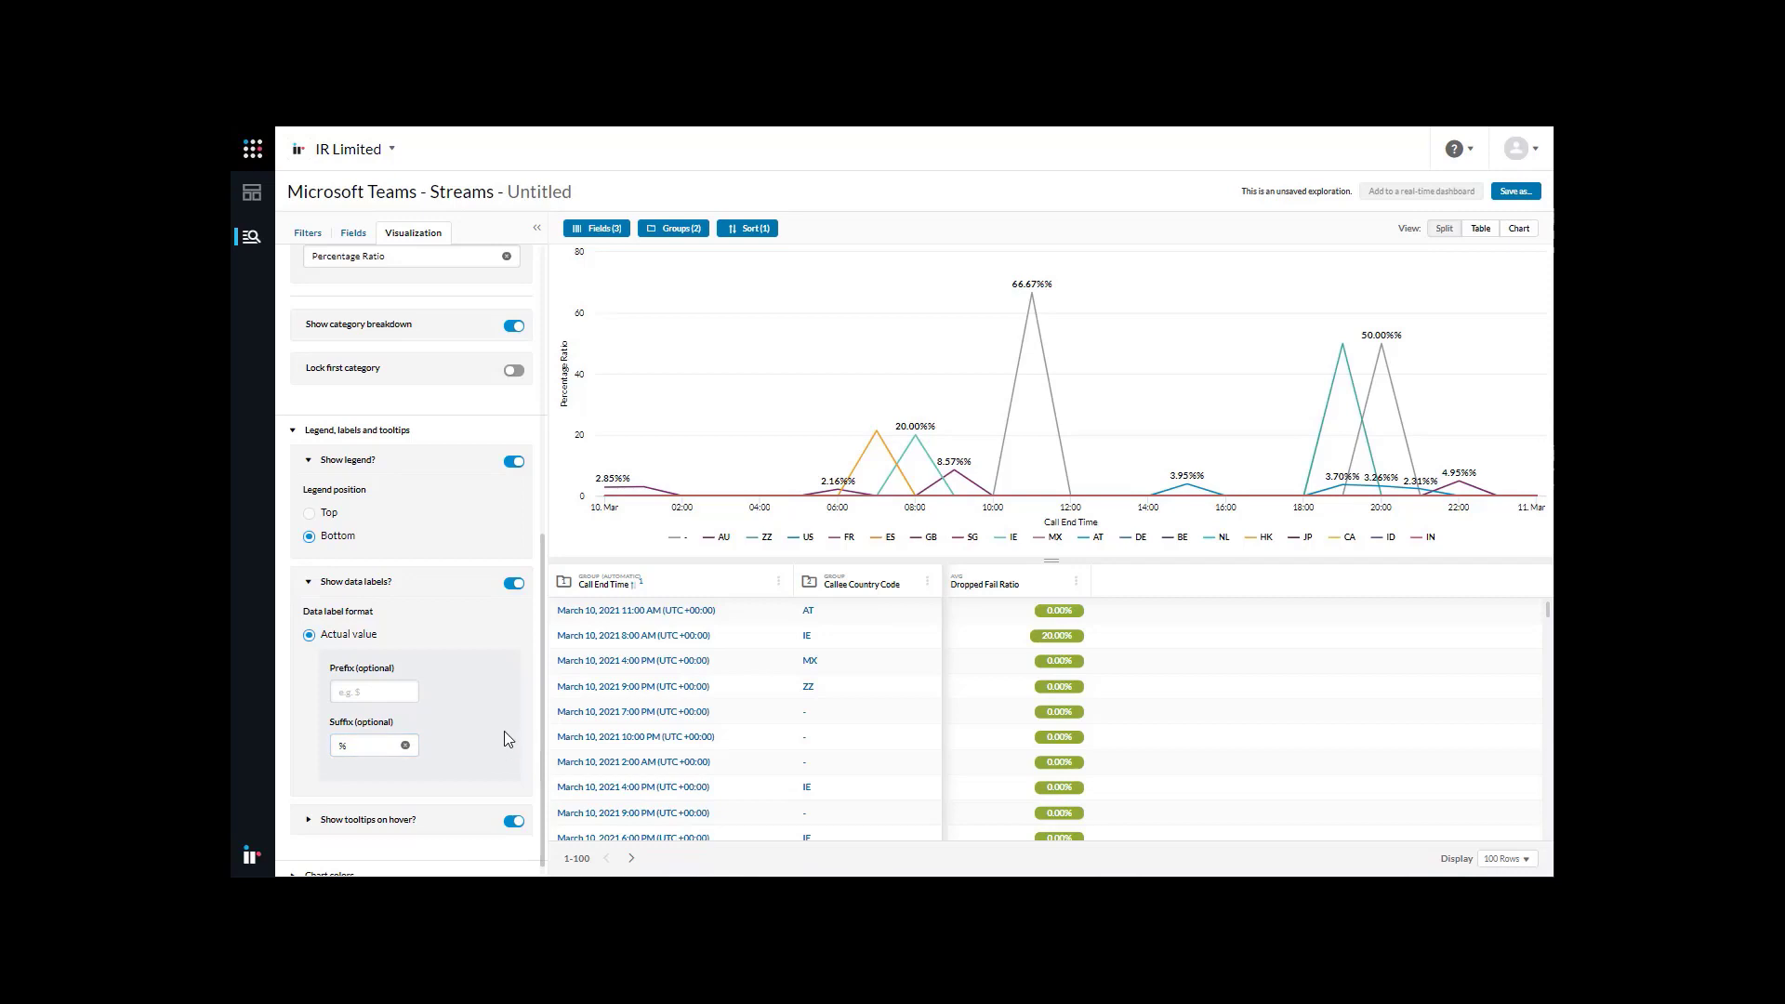